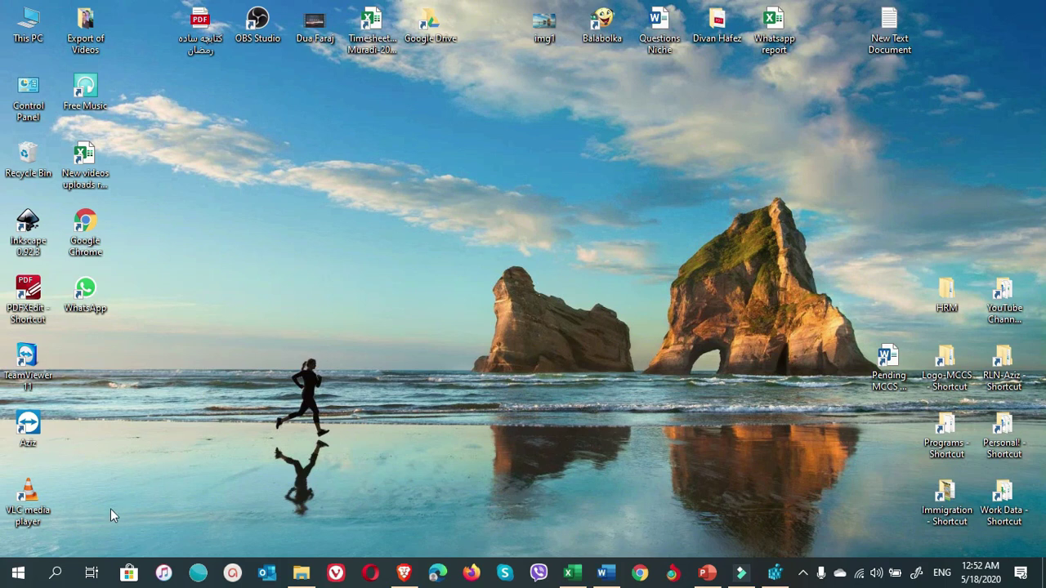
# Step: Open Services from search and set the SysMain service's startup type to Disabled
pyautogui.click(48, 578)
pyautogui.write('se')
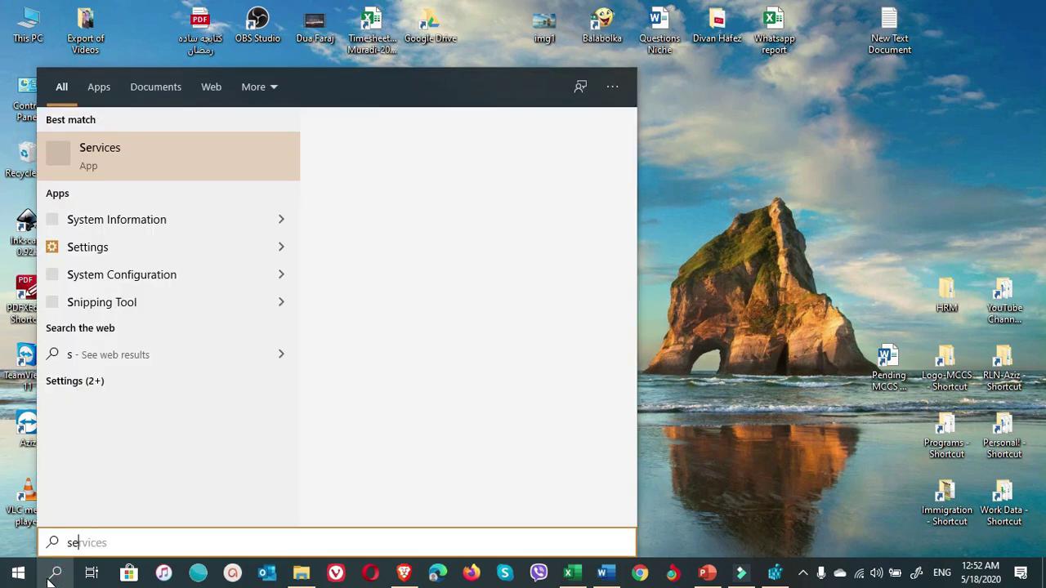
pyautogui.write('rvice')
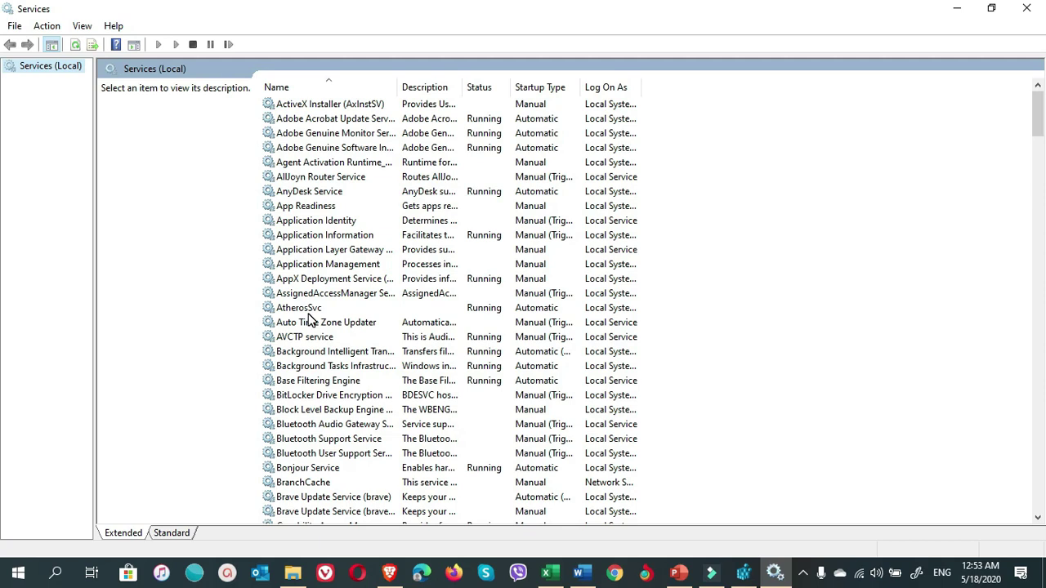
pyautogui.scroll(-20, 309, 319)
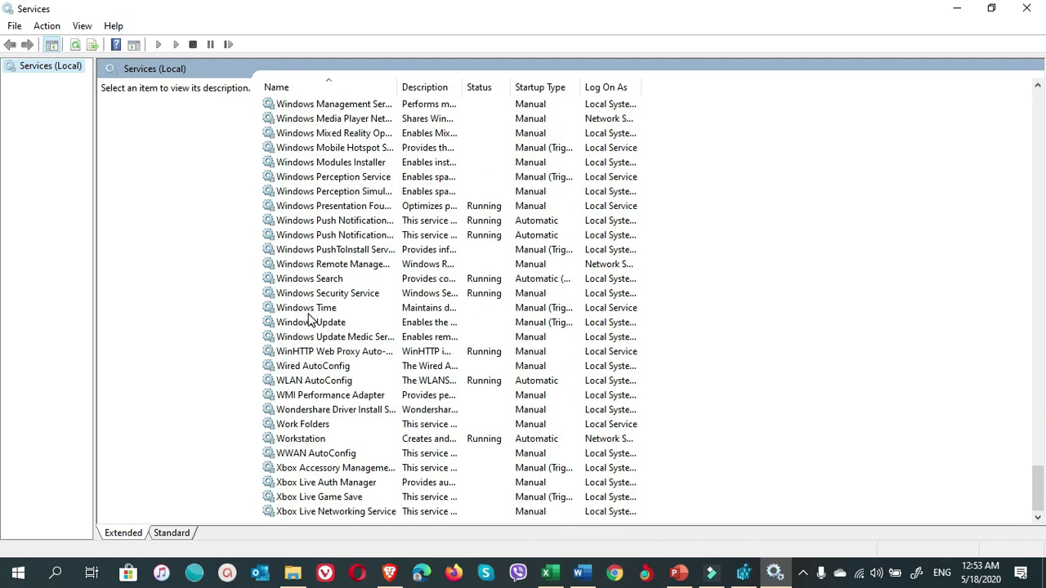
pyautogui.write('sysmain')
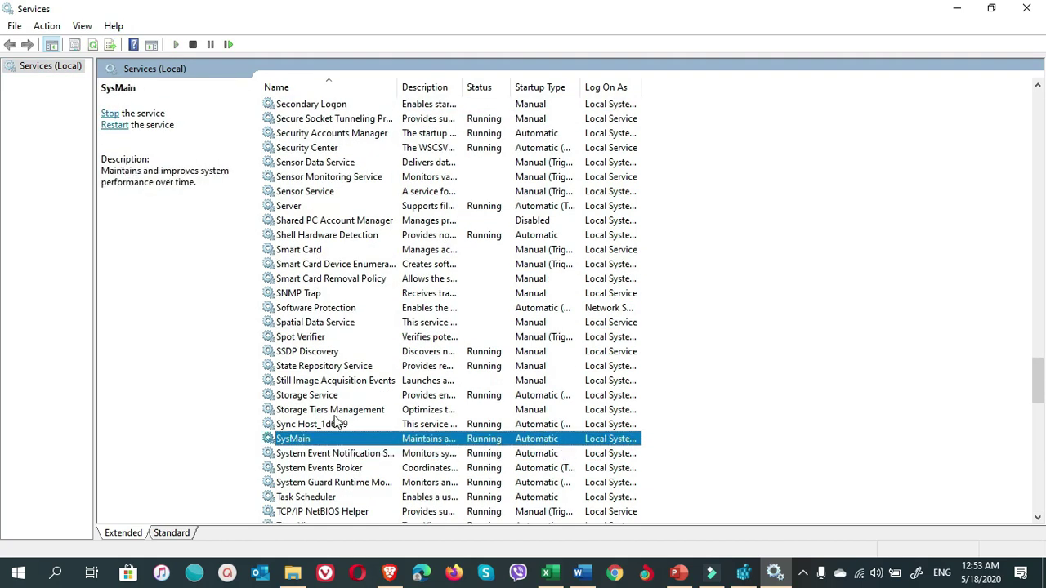
pyautogui.doubleClick(330, 442)
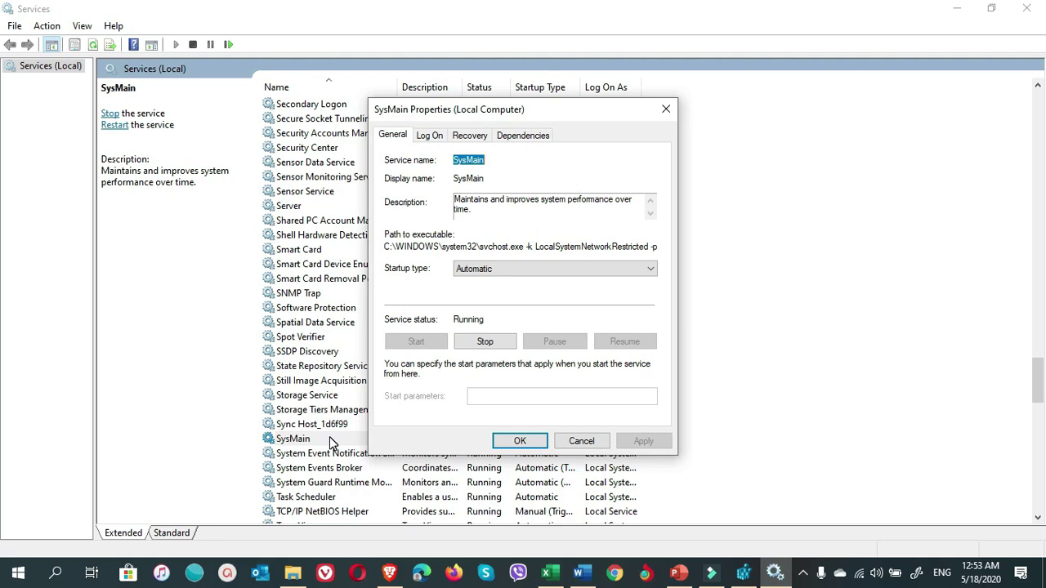
pyautogui.click(572, 278)
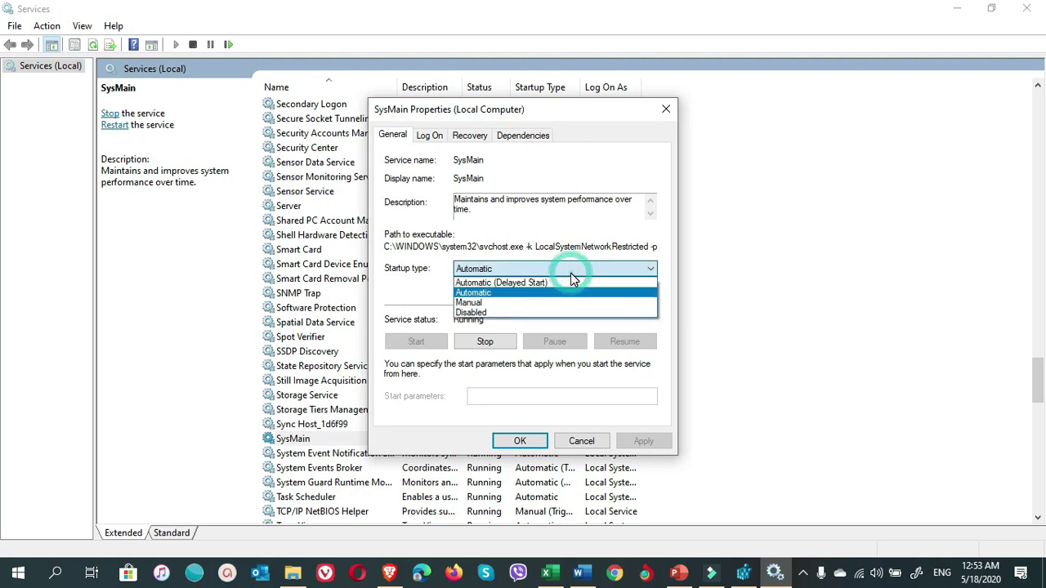
pyautogui.click(497, 313)
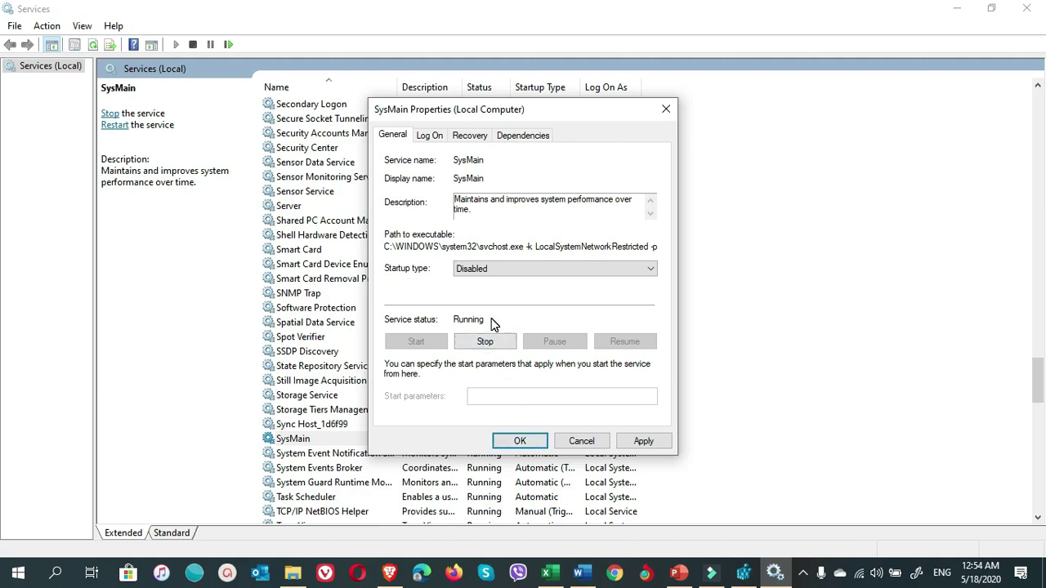
# Step: Cancel SysMain's properties, then launch Registry Editor by running regedit from the Run box
pyautogui.click(581, 441)
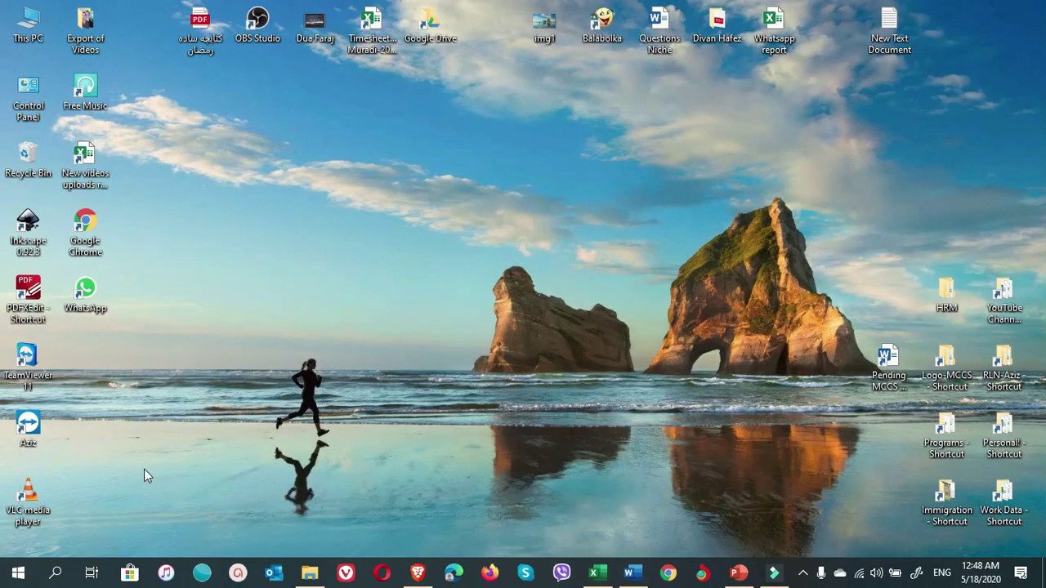
pyautogui.click(56, 574)
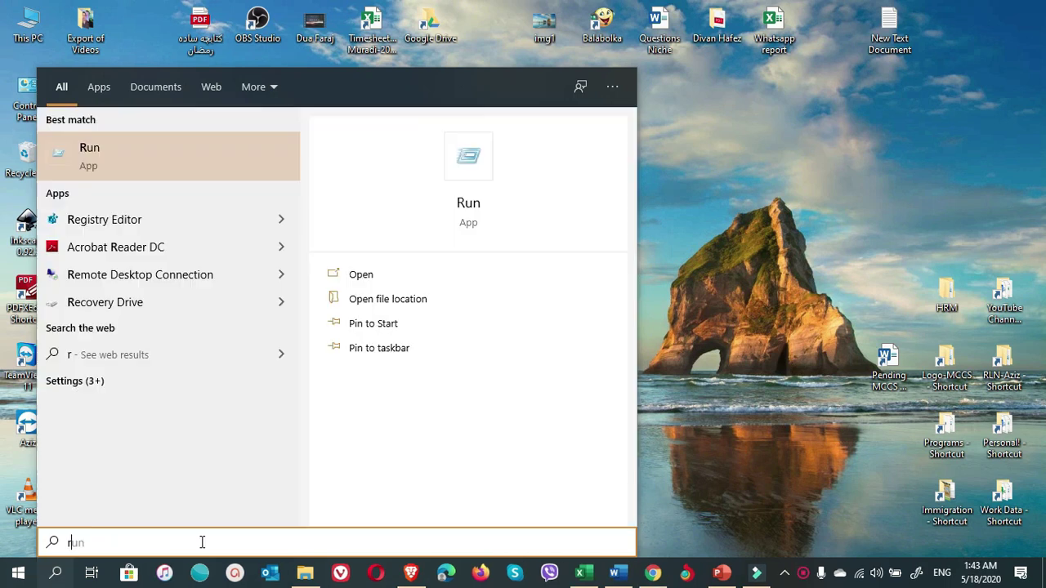
pyautogui.write('egedit')
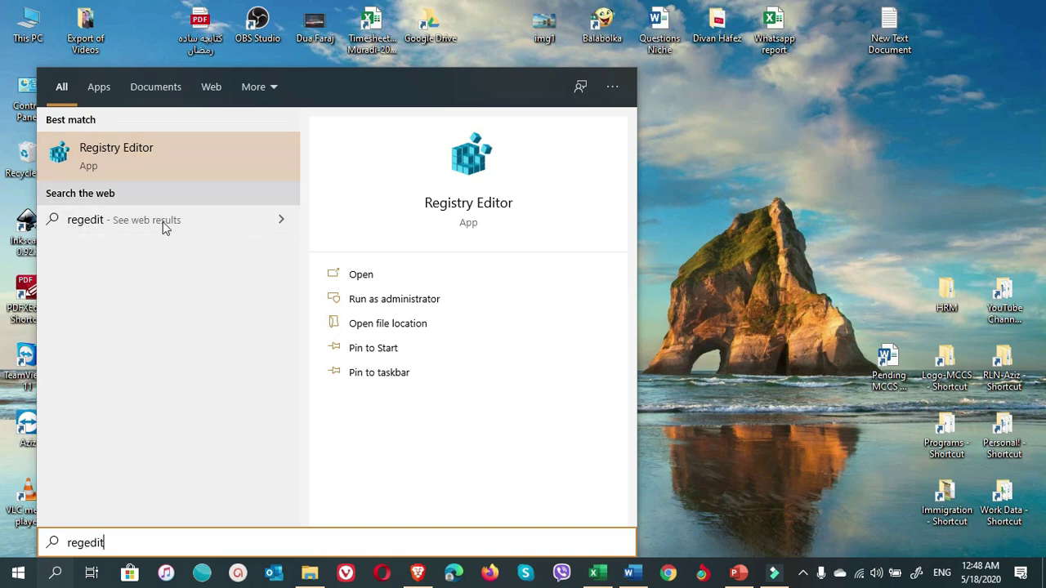
pyautogui.press('BackSpace')
pyautogui.press('BackSpace')
pyautogui.press('BackSpace')
pyautogui.press('BackSpace')
pyautogui.press('BackSpace')
pyautogui.press('BackSpace')
pyautogui.press('BackSpace')
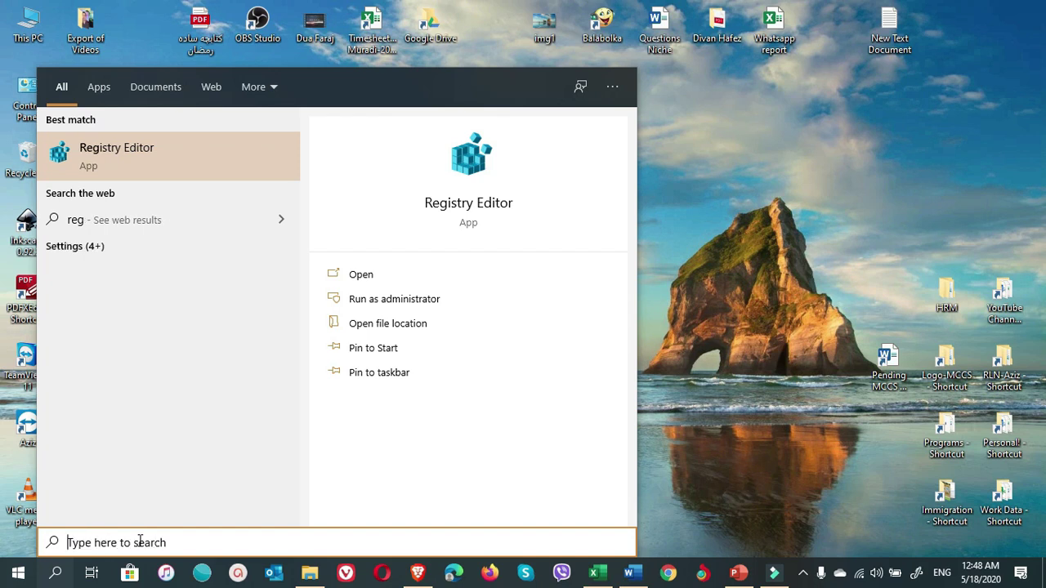
pyautogui.write('run')
pyautogui.press('Return')
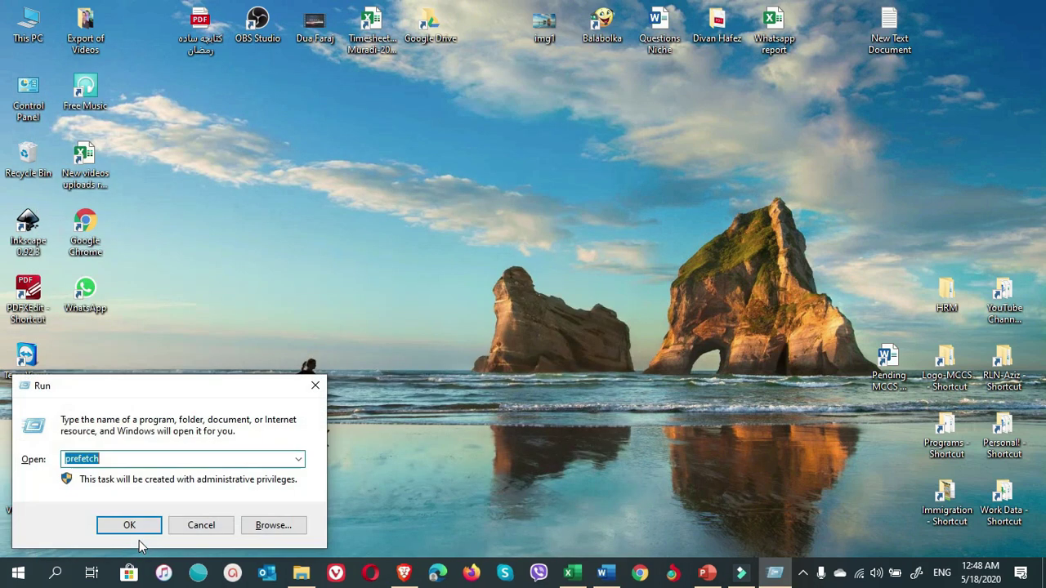
pyautogui.write('reg')
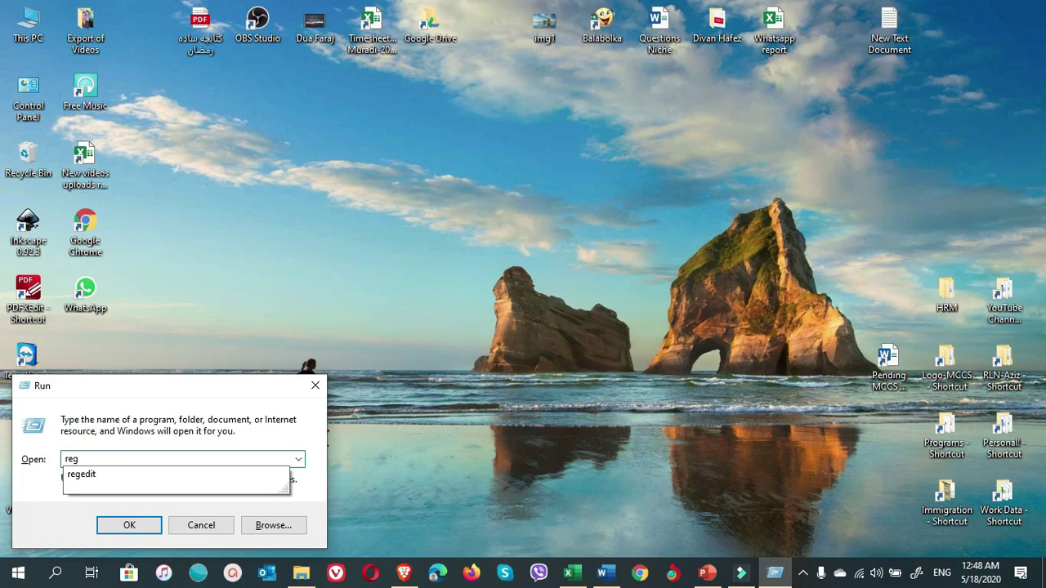
pyautogui.write('edit')
pyautogui.press('Return')
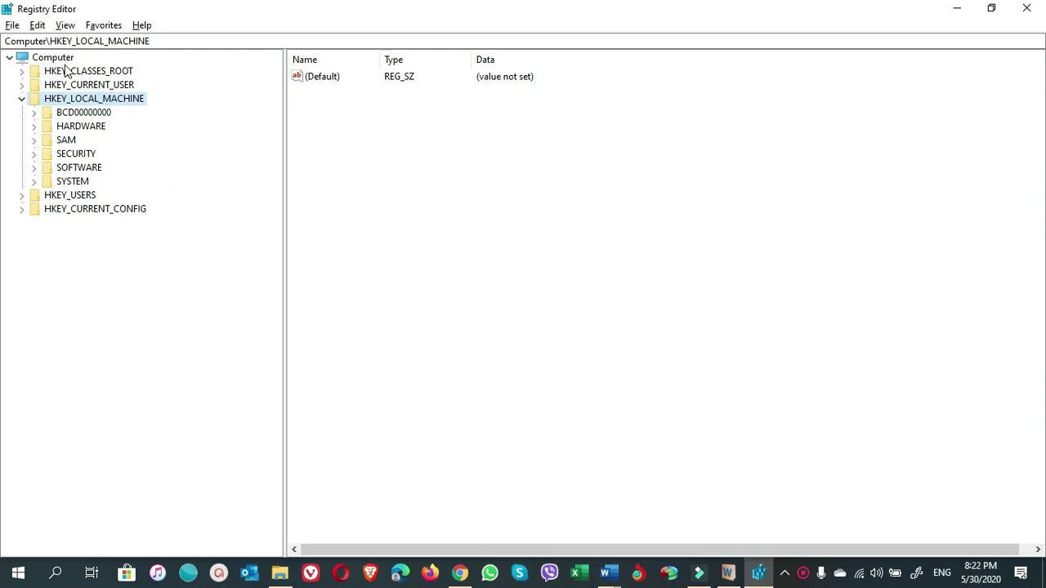
# Step: Export a registry backup file named 'Backup of Registory Edit'
pyautogui.click(17, 25)
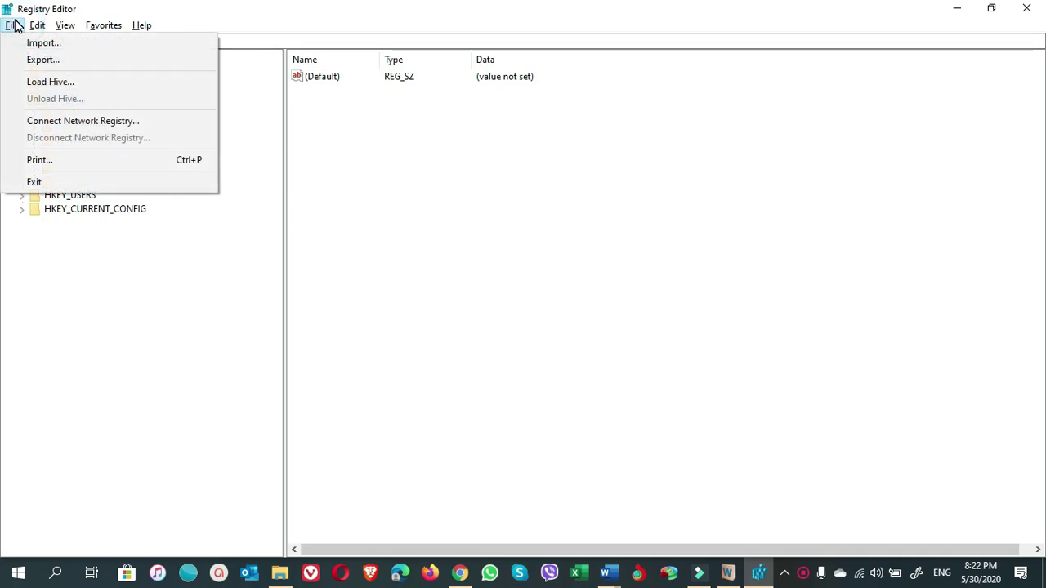
pyautogui.click(42, 60)
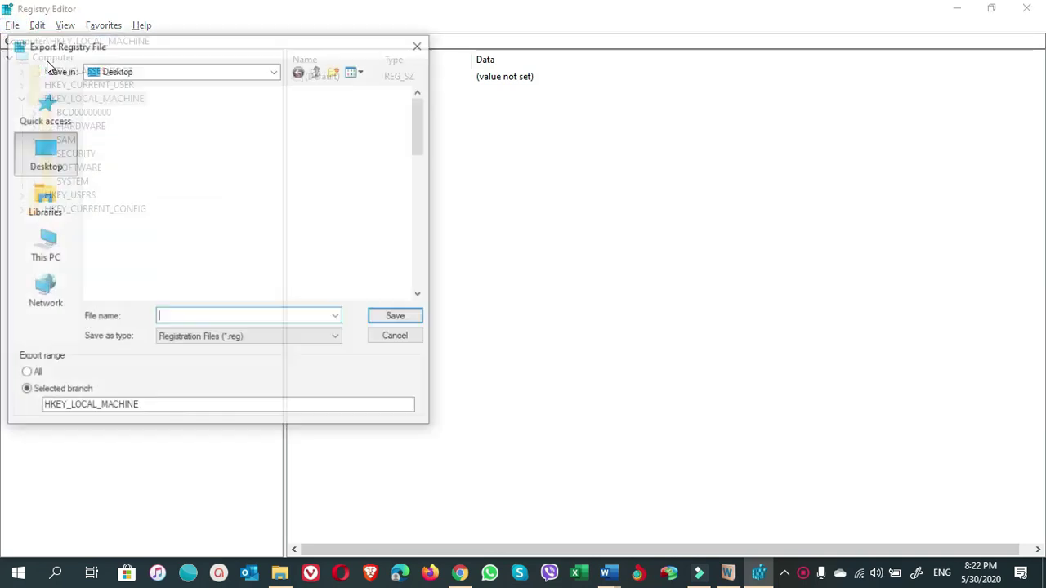
pyautogui.write('Backup of Registory Editor')
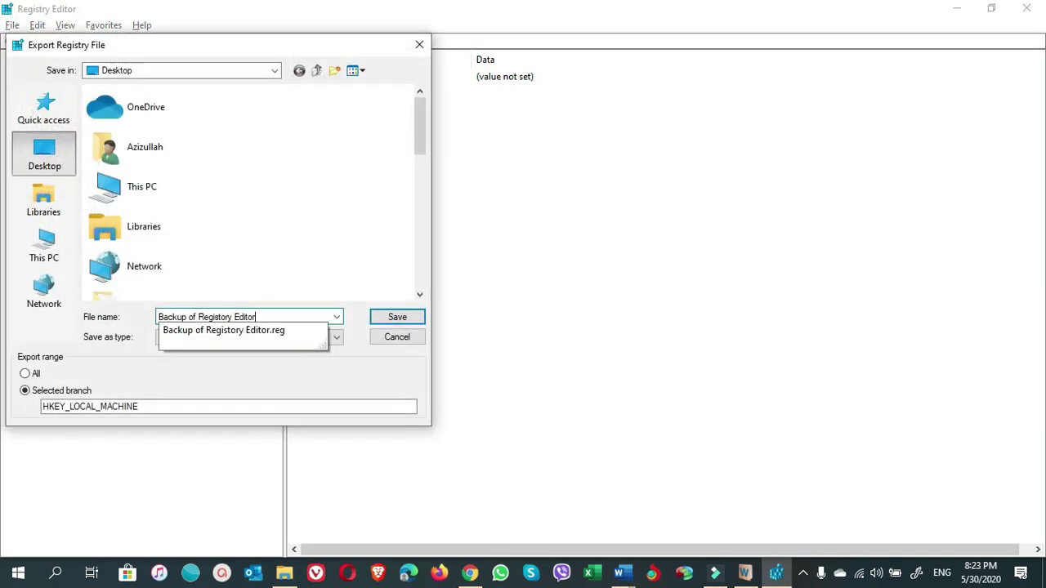
pyautogui.click(223, 330)
pyautogui.click(411, 321)
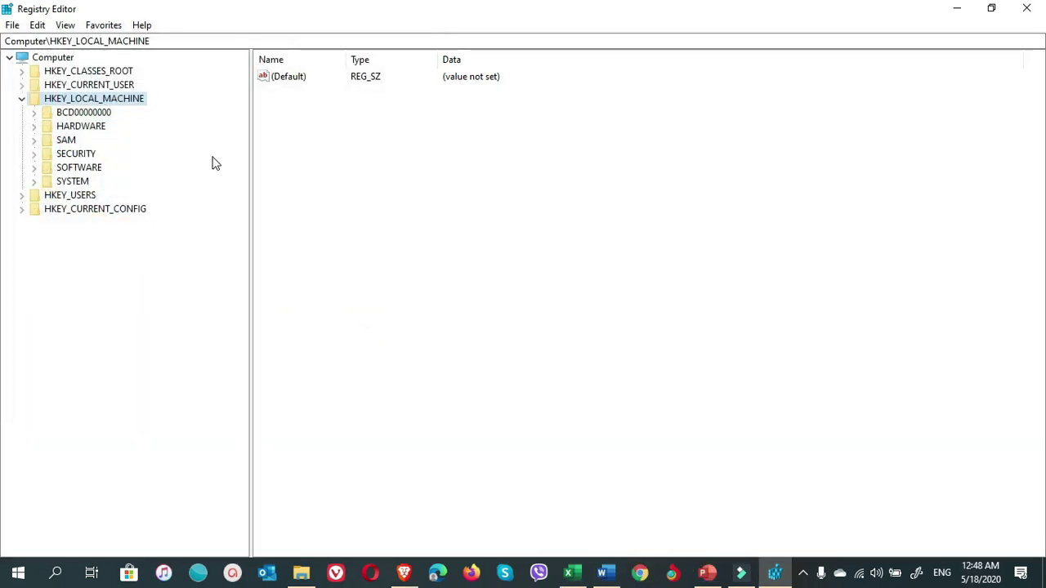
# Step: Expand HKEY_LOCAL_MACHINE through SYSTEM and CurrentControlSet down to the Control key
pyautogui.click(21, 98)
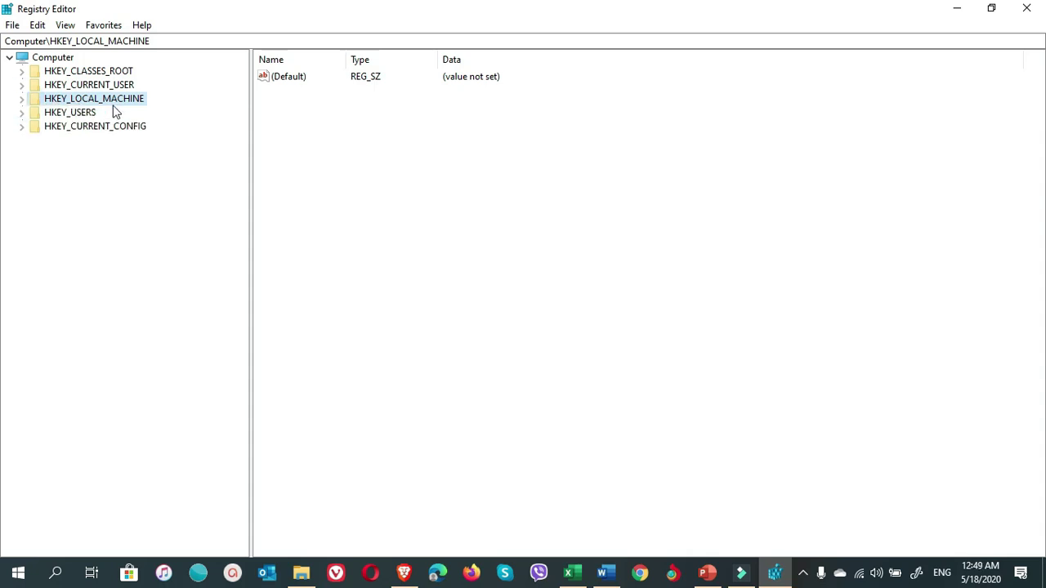
pyautogui.click(22, 99)
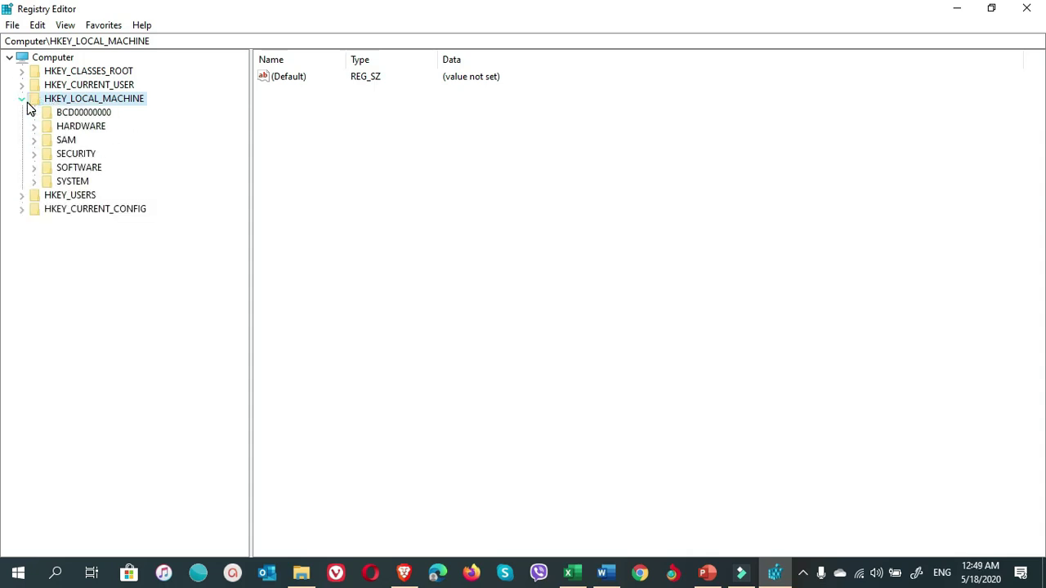
pyautogui.click(69, 183)
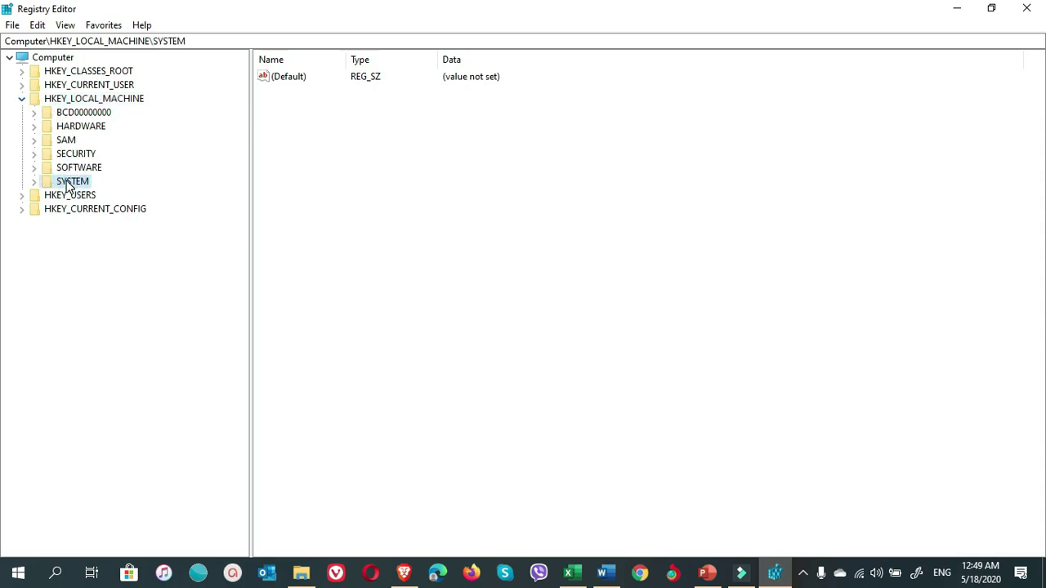
pyautogui.click(33, 181)
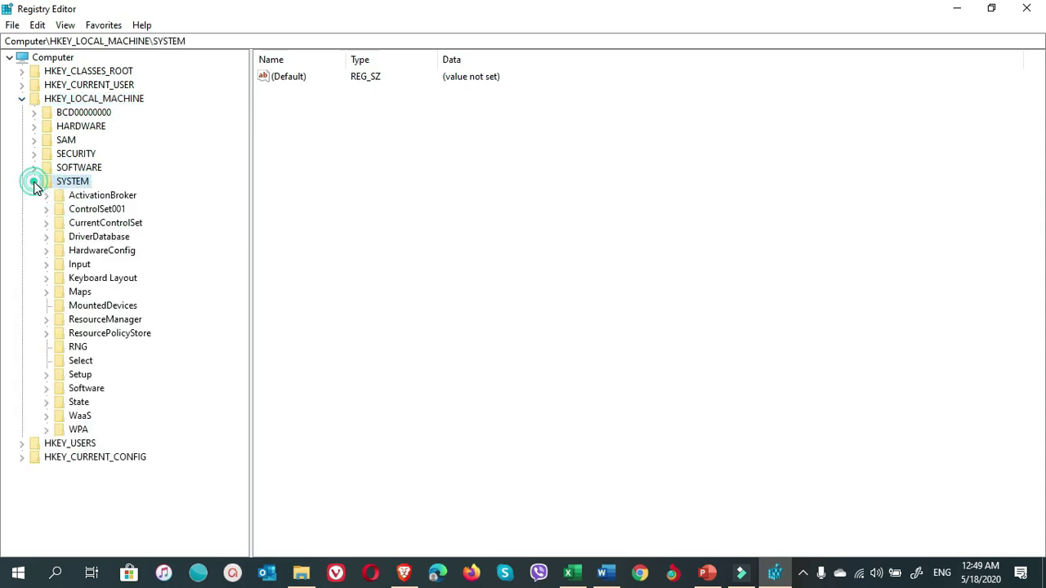
pyautogui.click(79, 224)
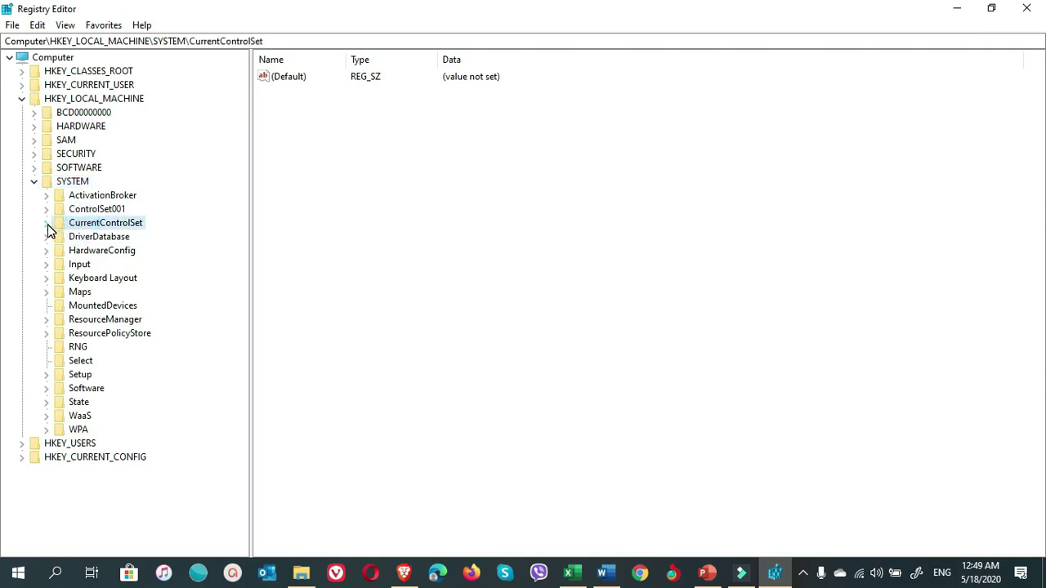
pyautogui.click(46, 223)
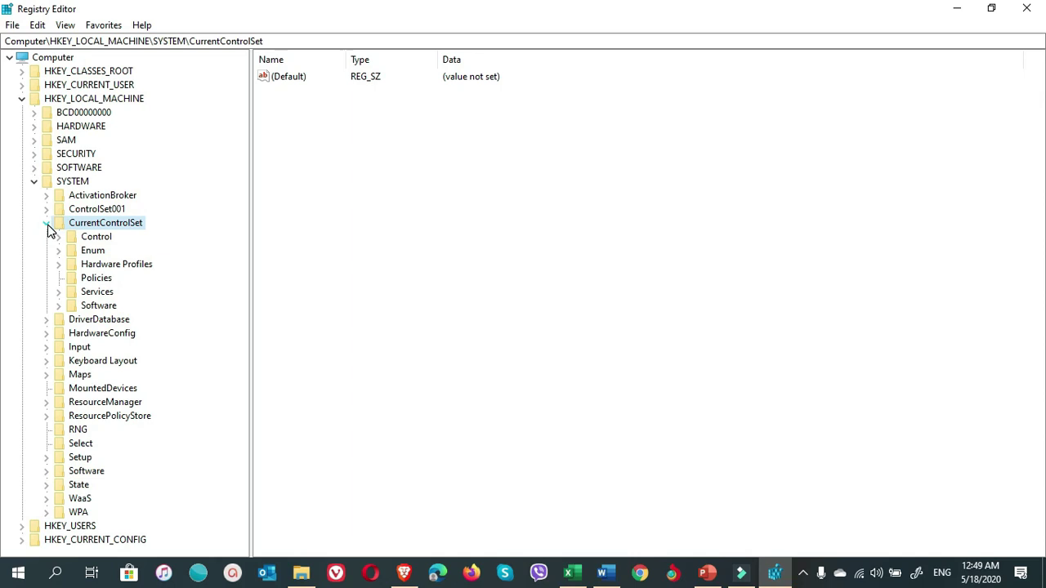
pyautogui.click(98, 238)
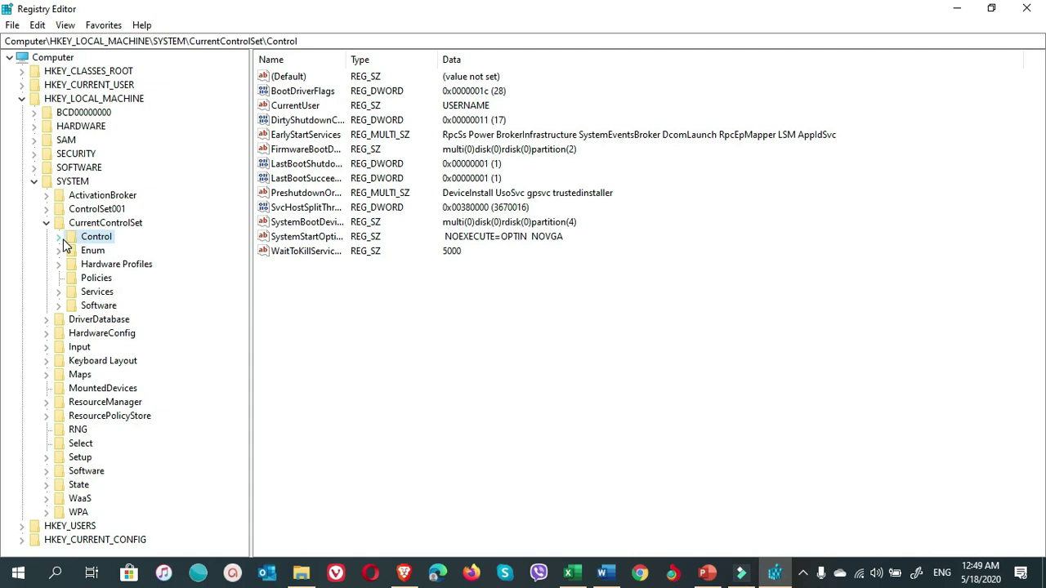
pyautogui.click(58, 237)
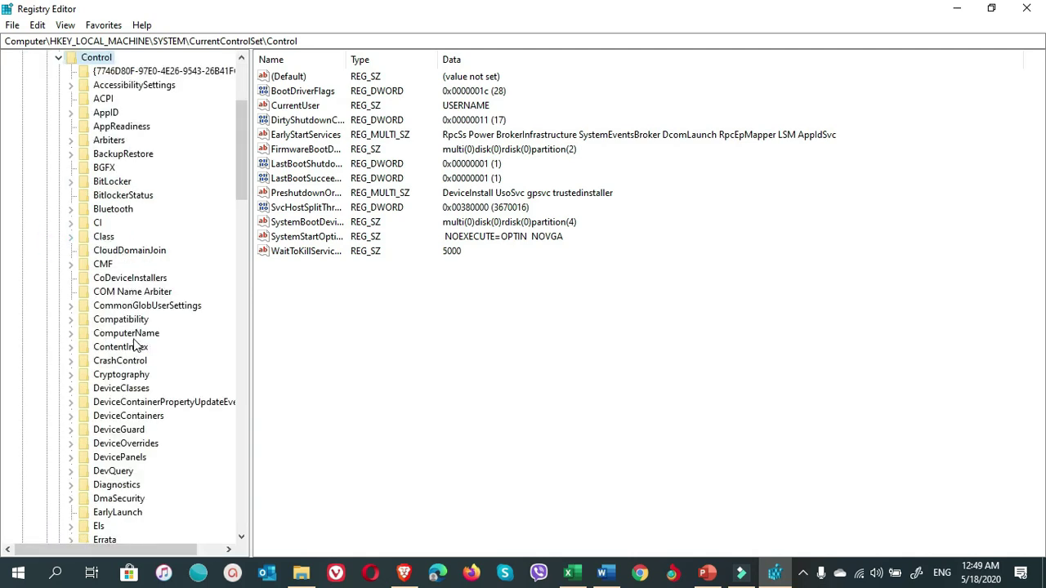
# Step: Expand Session Manager and Memory Management to reveal the PrefetchParameters subkey
pyautogui.scroll(-18, 135, 368)
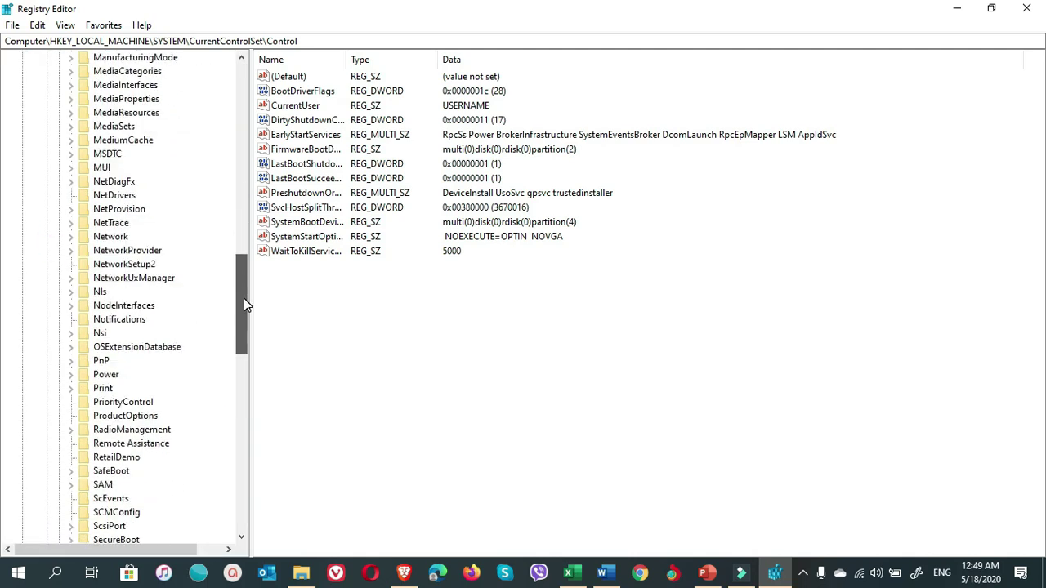
pyautogui.moveTo(244, 300); pyautogui.dragTo(240, 338)
pyautogui.click(123, 418)
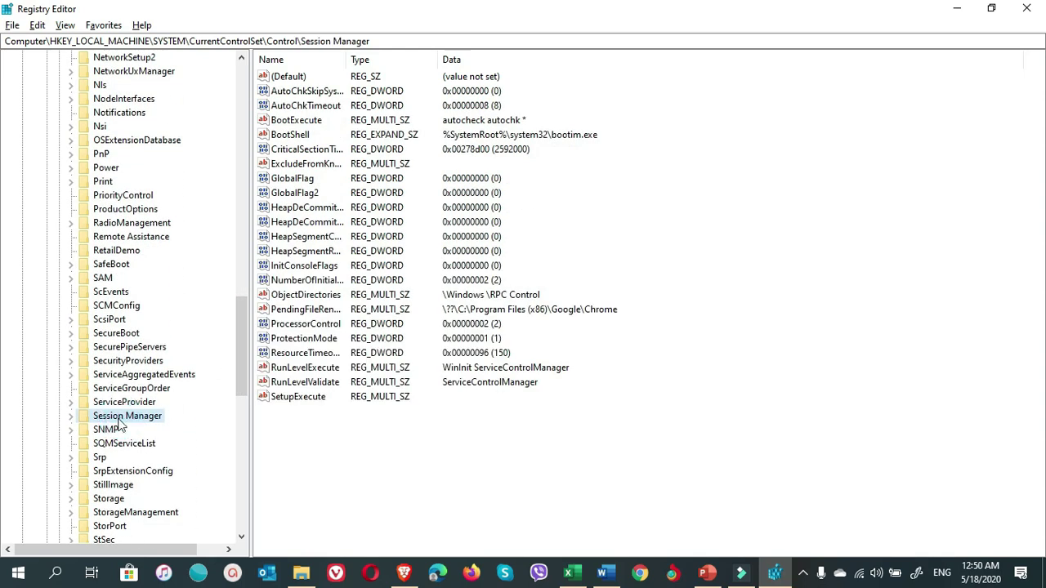
pyautogui.click(70, 417)
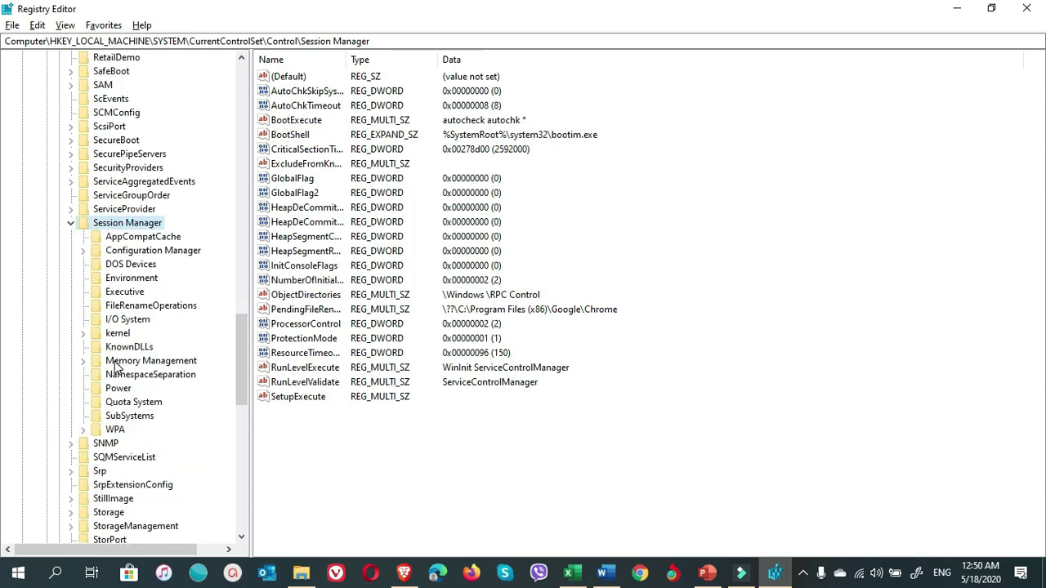
pyautogui.click(115, 364)
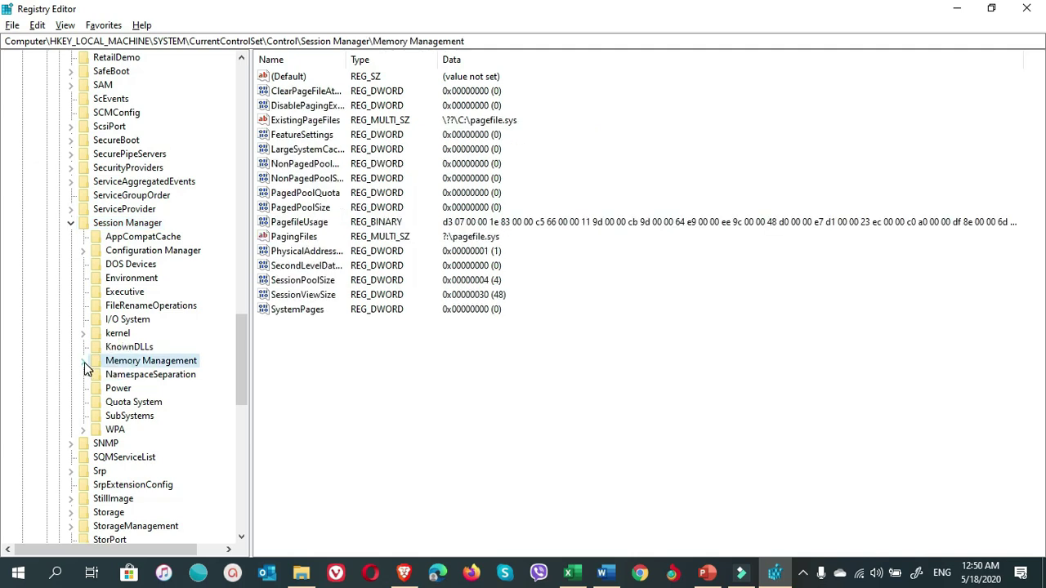
pyautogui.click(84, 362)
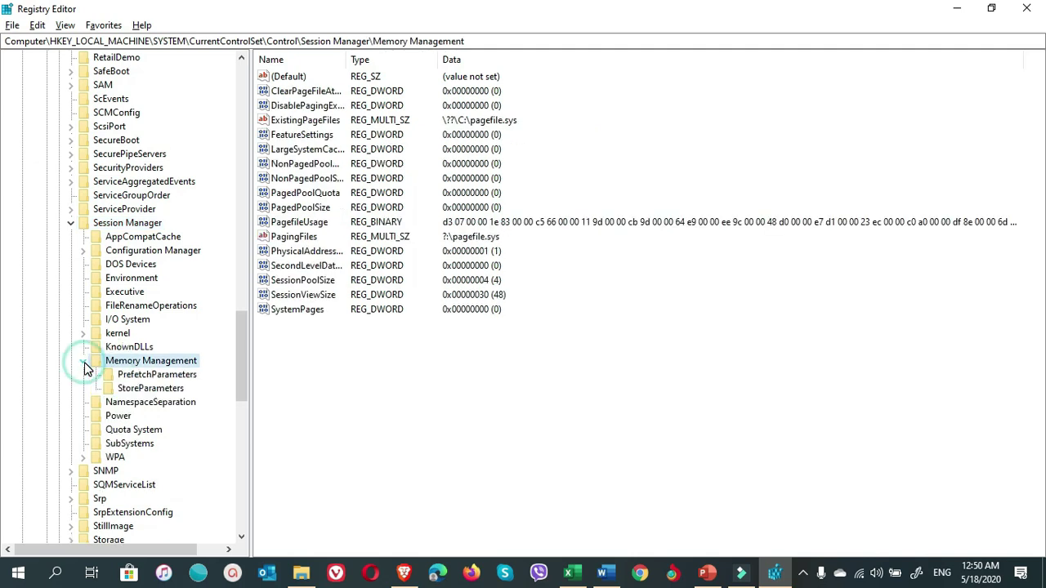
# Step: In PrefetchParameters, open EnableSuperfetch and EnablePrefetcher (typing 0) but close both without saving
pyautogui.click(155, 375)
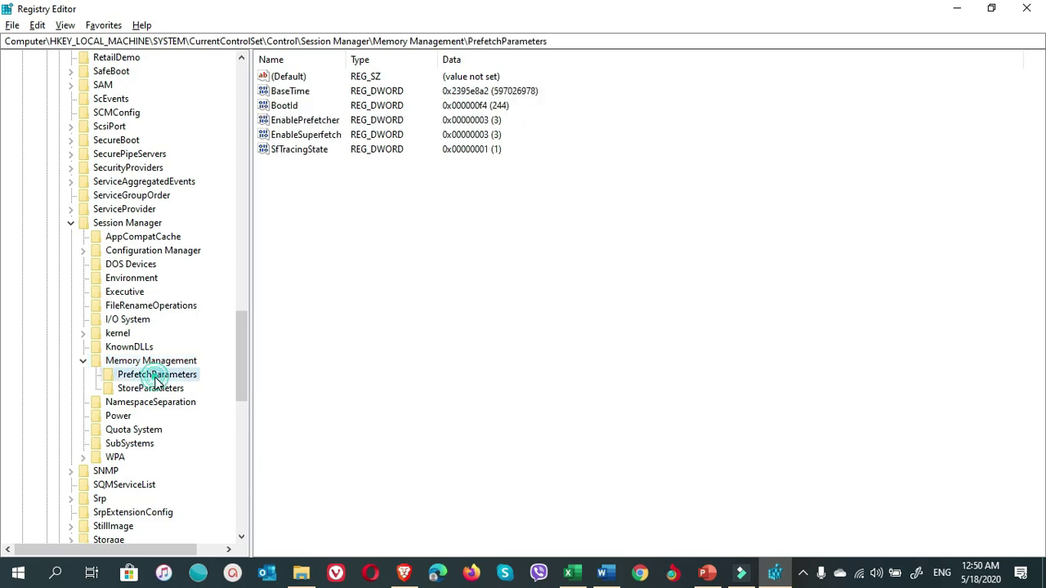
pyautogui.doubleClick(330, 135)
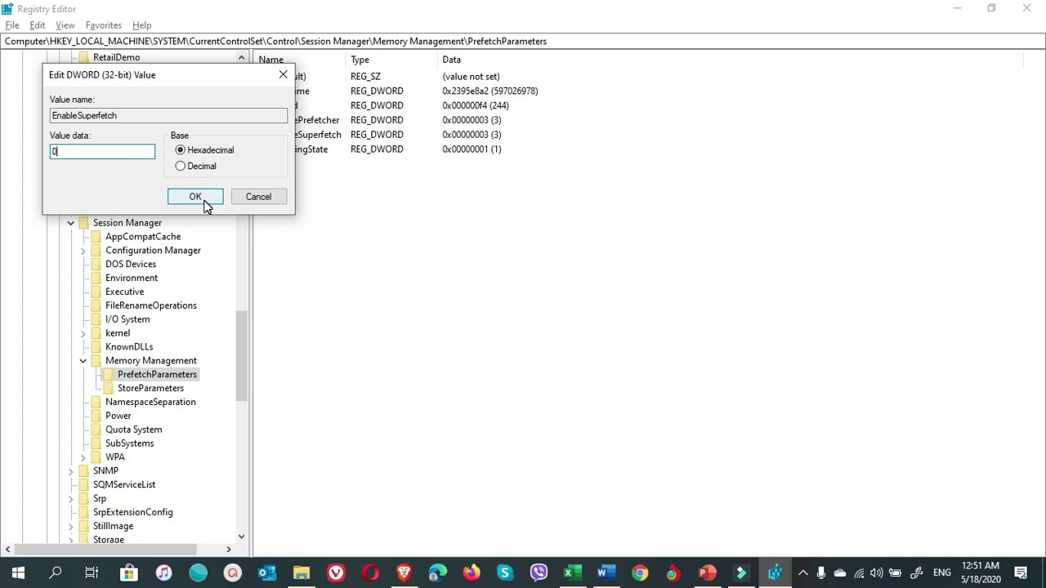
pyautogui.click(272, 198)
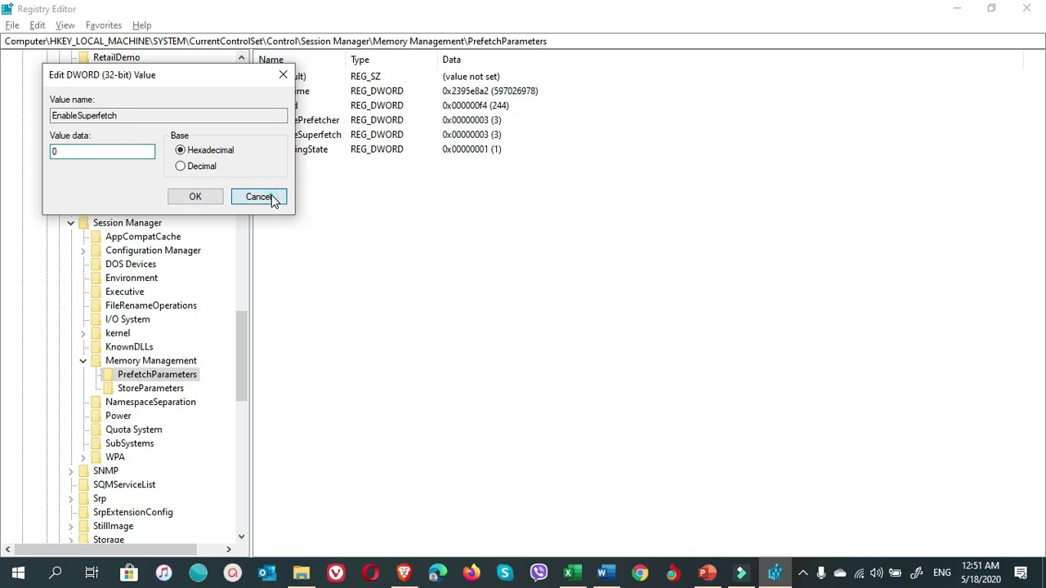
pyautogui.doubleClick(319, 120)
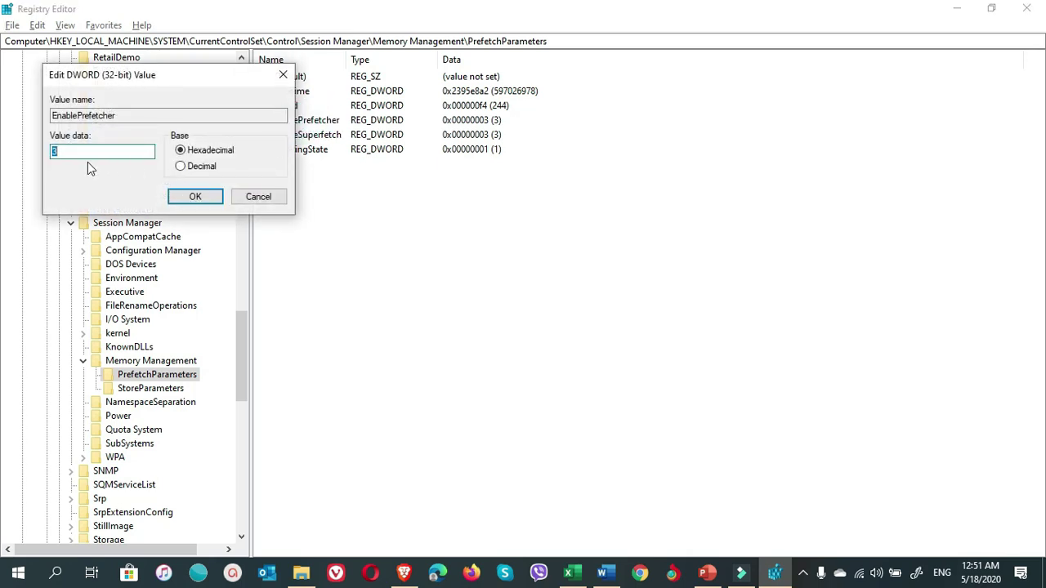
pyautogui.write('0')
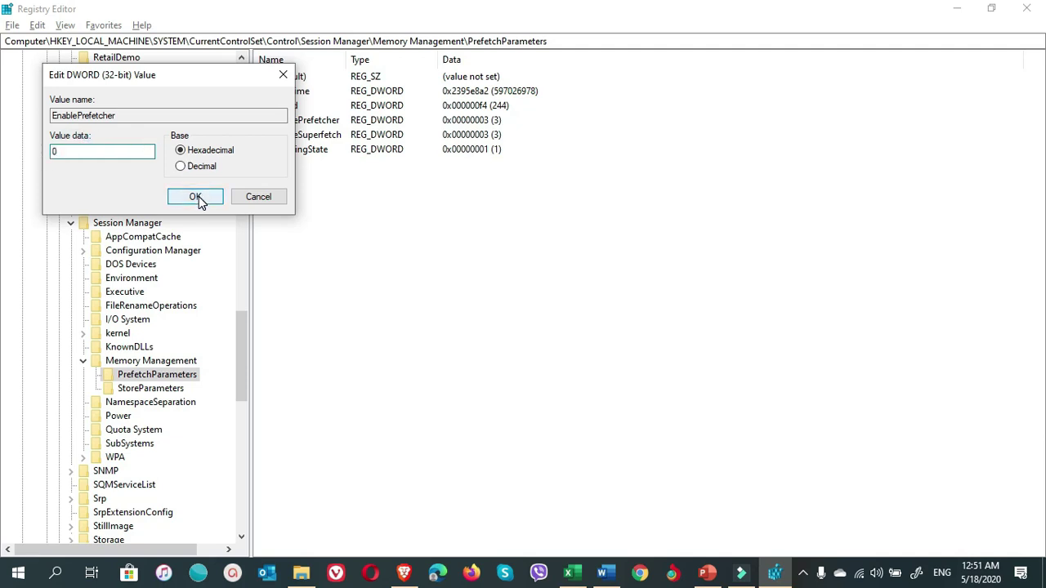
pyautogui.click(262, 202)
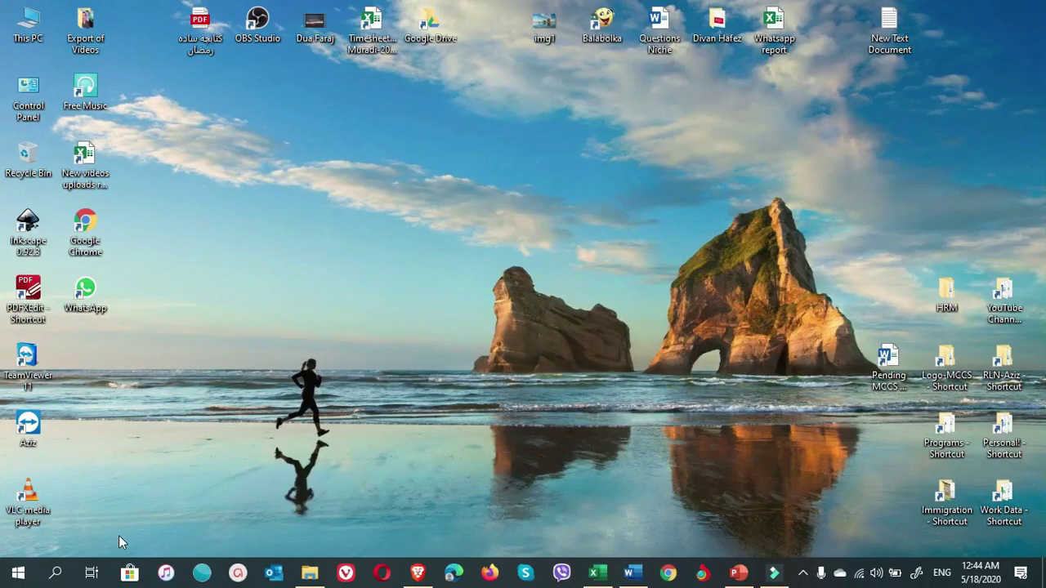
# Step: Run 'prefetch' from the Run box to open C:\Windows\prefetch in File Explorer
pyautogui.click(56, 574)
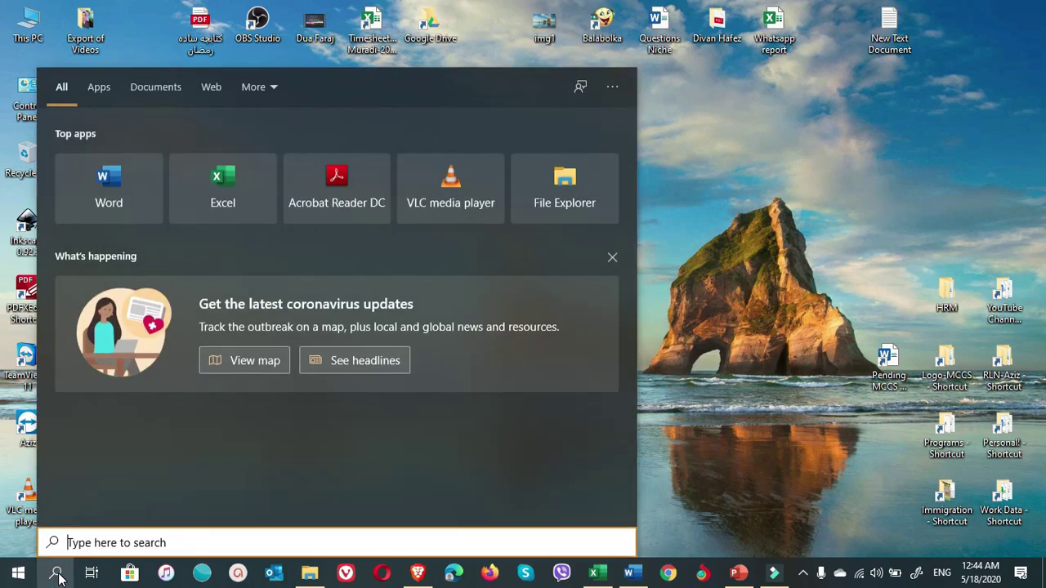
pyautogui.write('run')
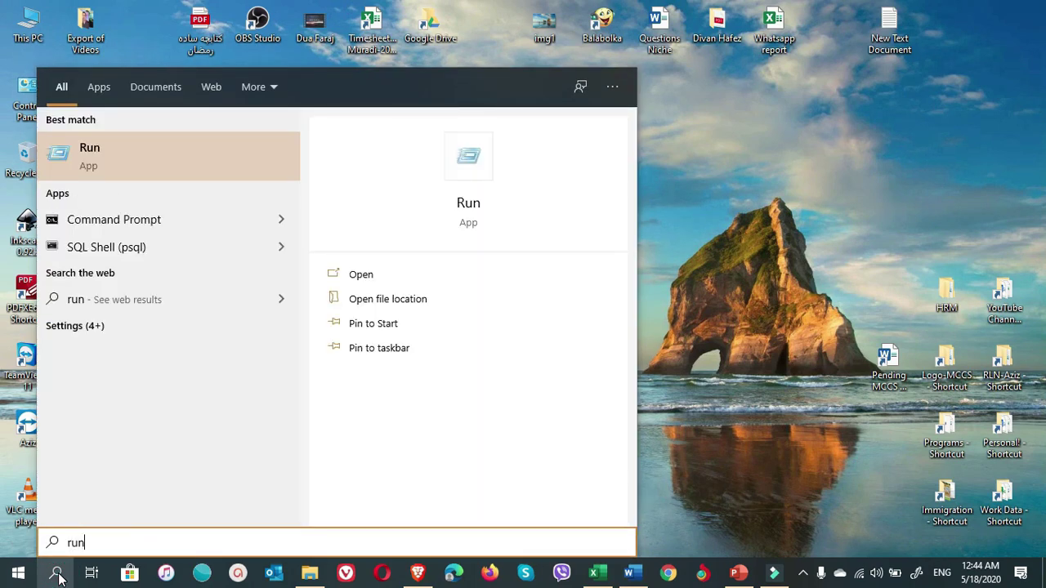
pyautogui.press('Return')
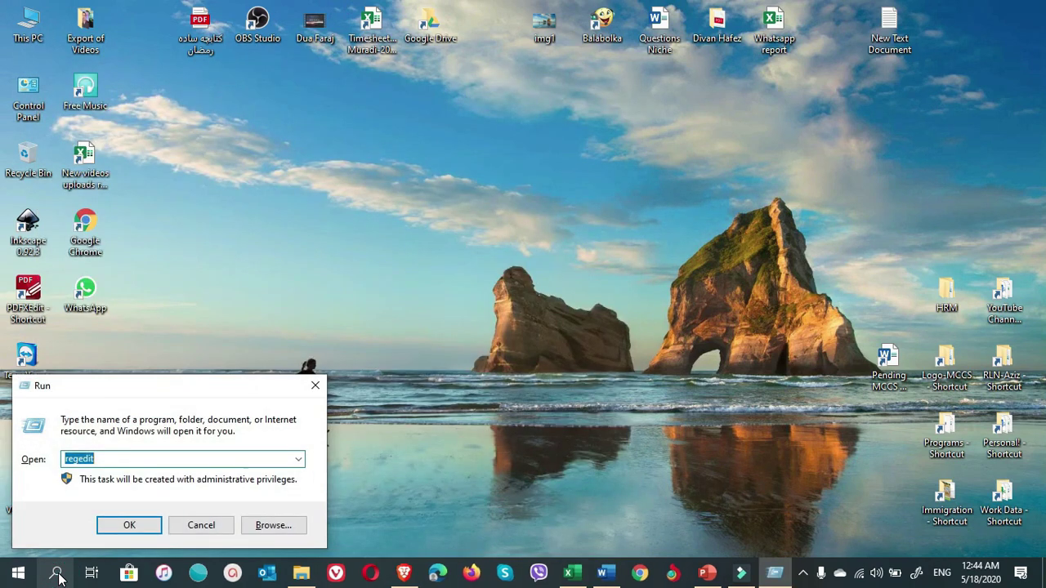
pyautogui.write('prefe')
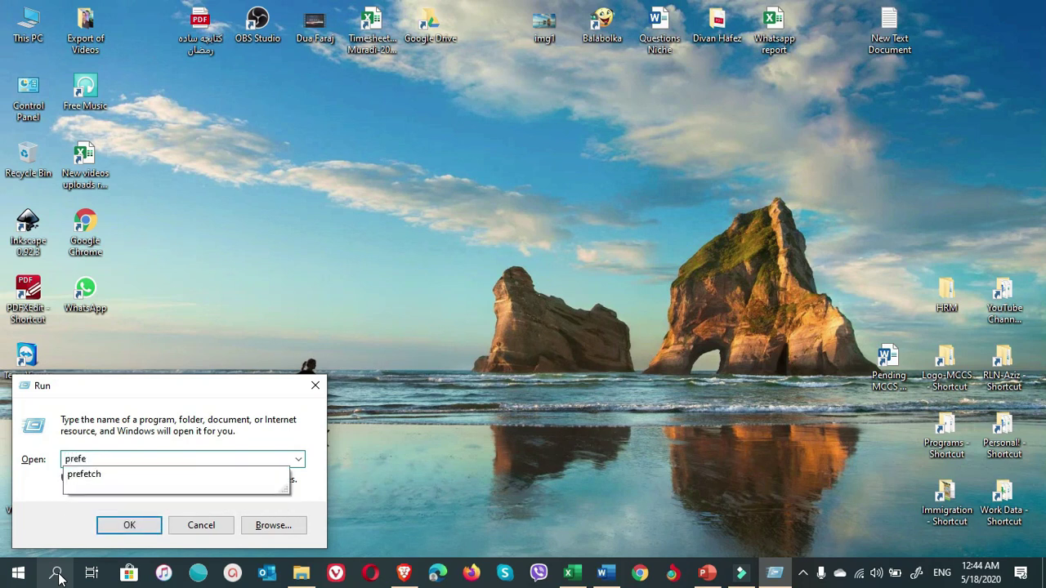
pyautogui.write('tch')
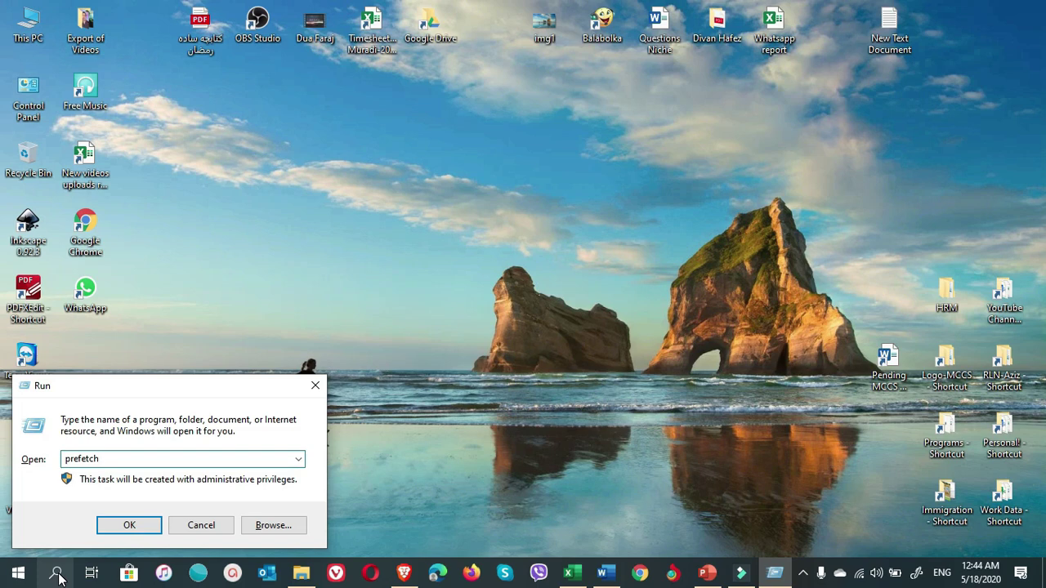
pyautogui.press('Return')
# Step: Open the prefetch folder and scroll through its file list
pyautogui.click(927, 133)
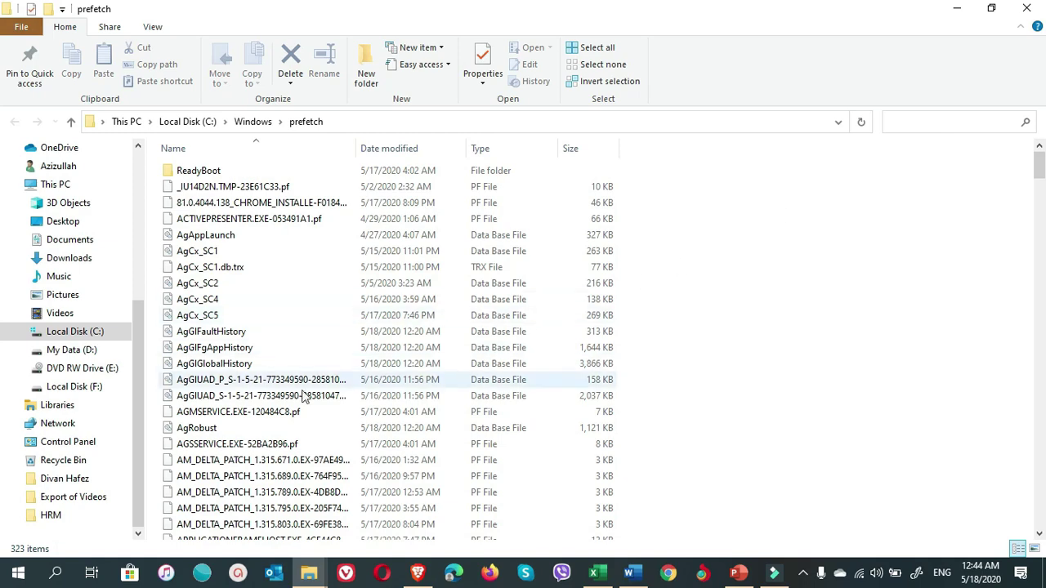
pyautogui.scroll(-4, 327, 205)
pyautogui.scroll(-9, 292, 408)
pyautogui.scroll(-8, 292, 408)
pyautogui.press('a')
pyautogui.press('g')
pyautogui.press('c')
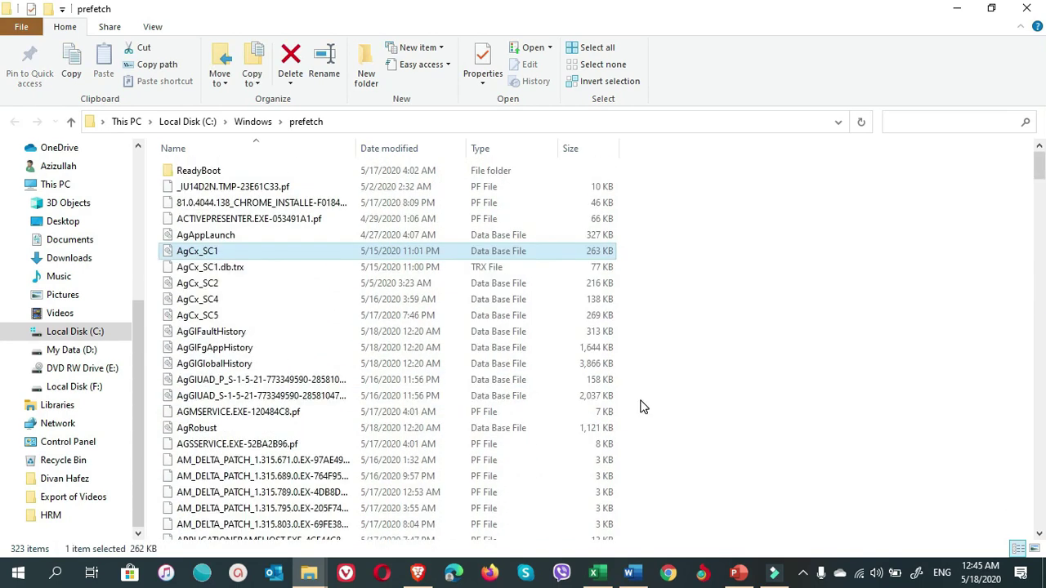
# Step: Delete all 323 prefetch items, applying the file-in-use choice to every locked item
pyautogui.hotkey('ctrl', 'a')
pyautogui.rightClick(472, 253)
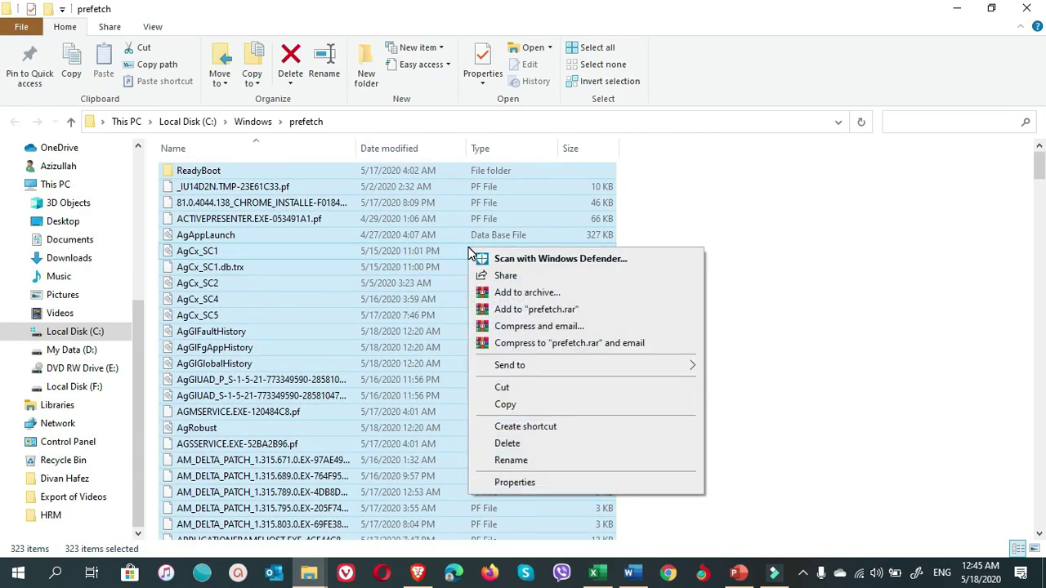
pyautogui.click(507, 445)
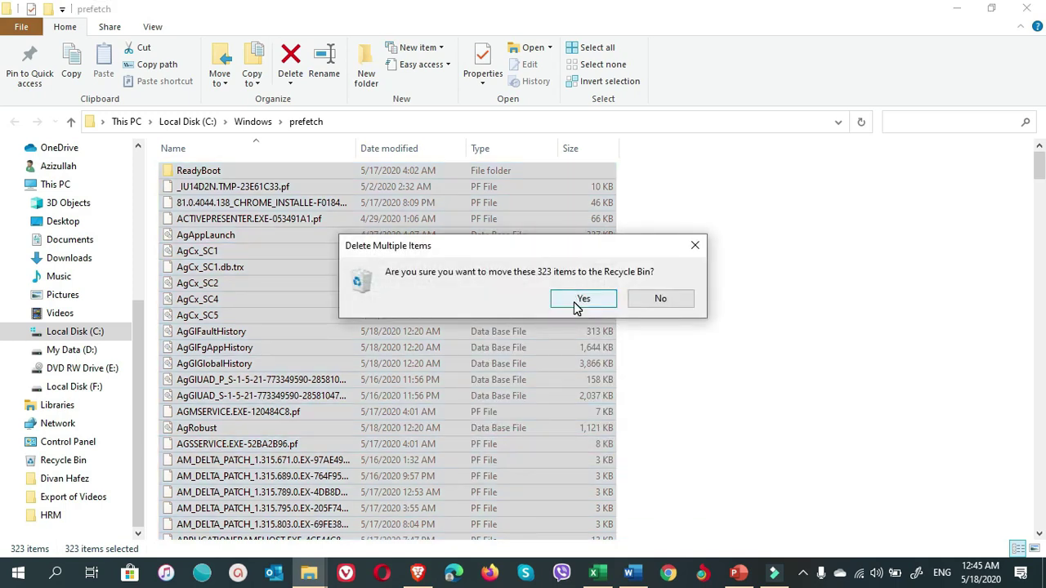
pyautogui.click(574, 302)
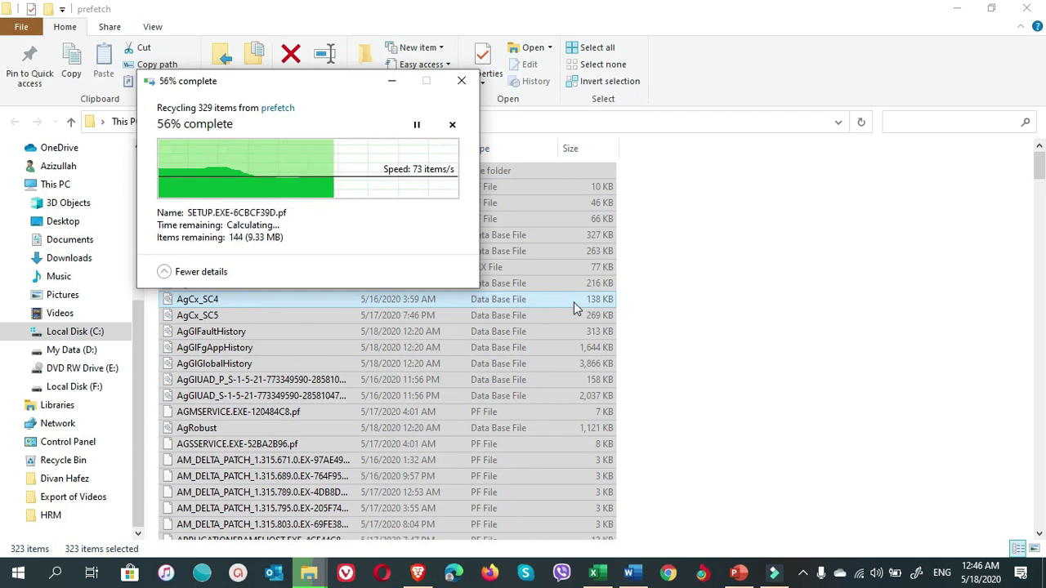
pyautogui.moveTo(318, 82); pyautogui.dragTo(547, 174)
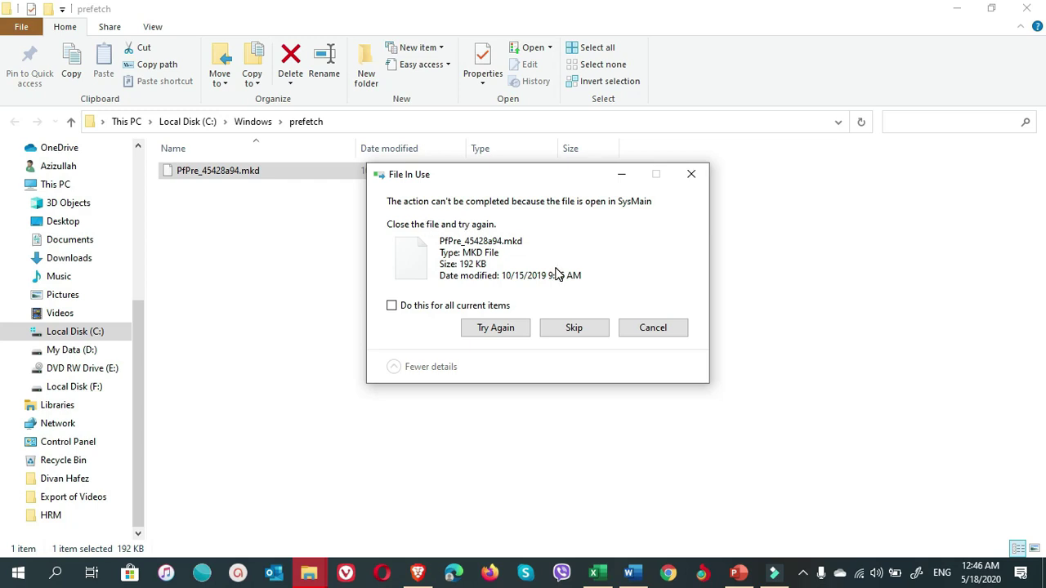
pyautogui.click(393, 307)
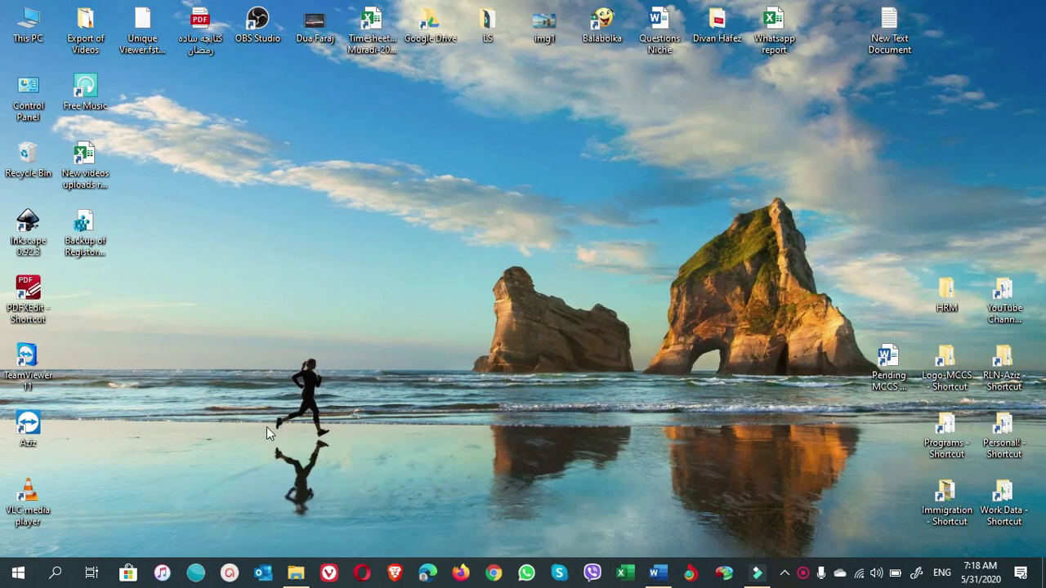
# Step: Open the Storage page under System settings, leaving Storage Sense on
pyautogui.click(18, 570)
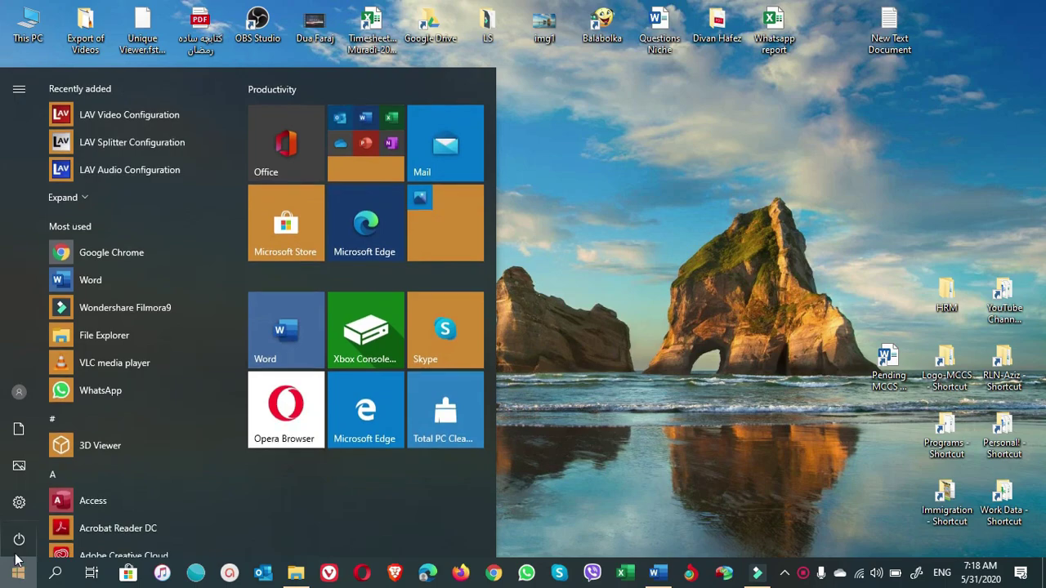
pyautogui.click(12, 505)
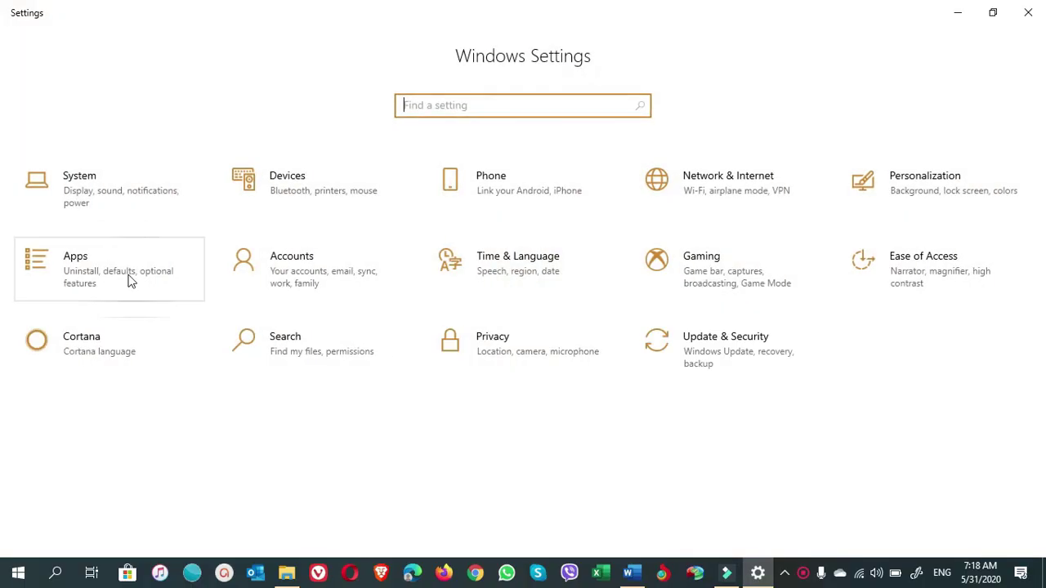
pyautogui.click(100, 197)
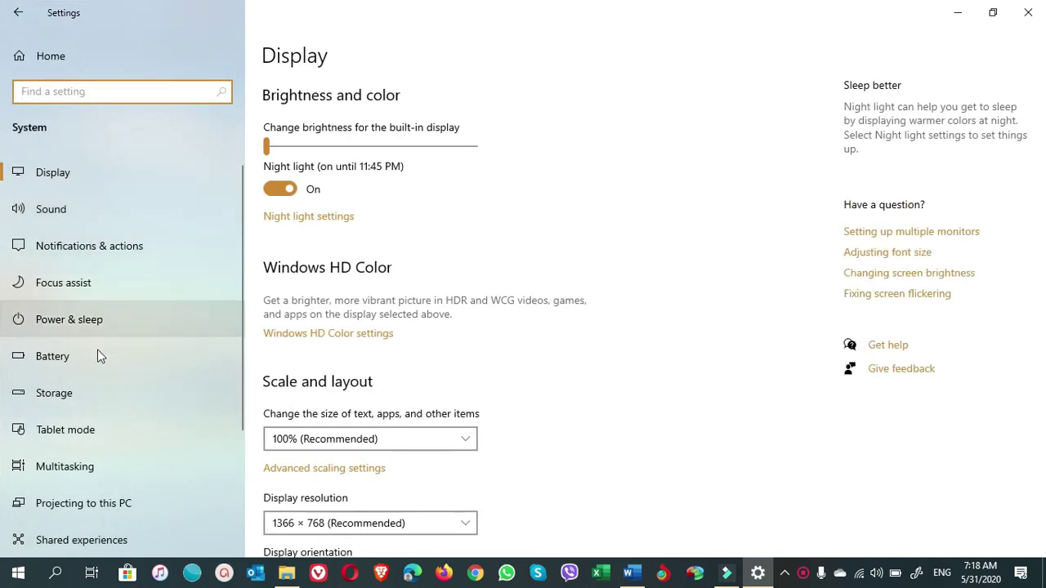
pyautogui.click(65, 395)
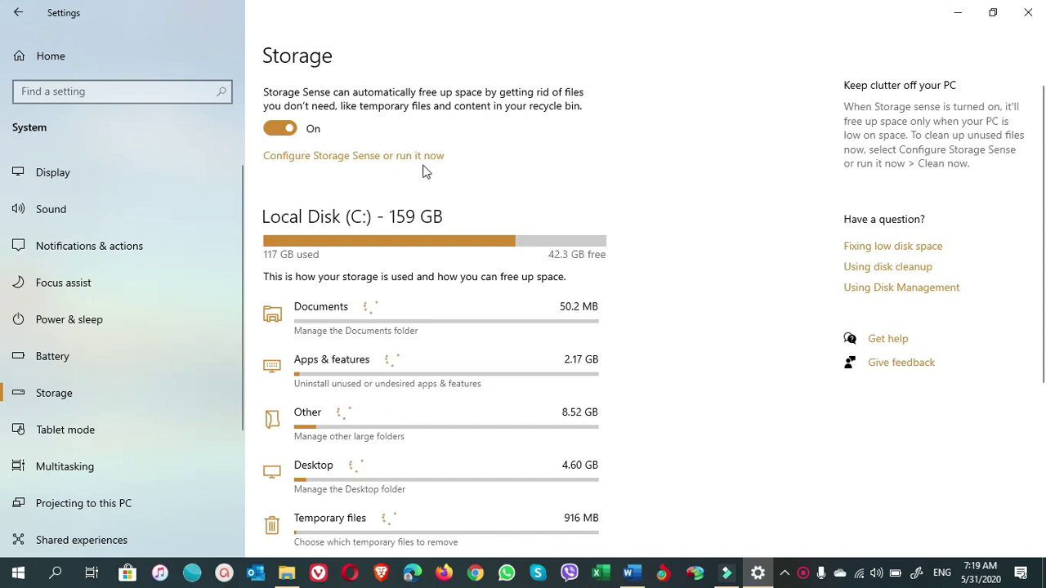
pyautogui.click(281, 129)
pyautogui.click(280, 129)
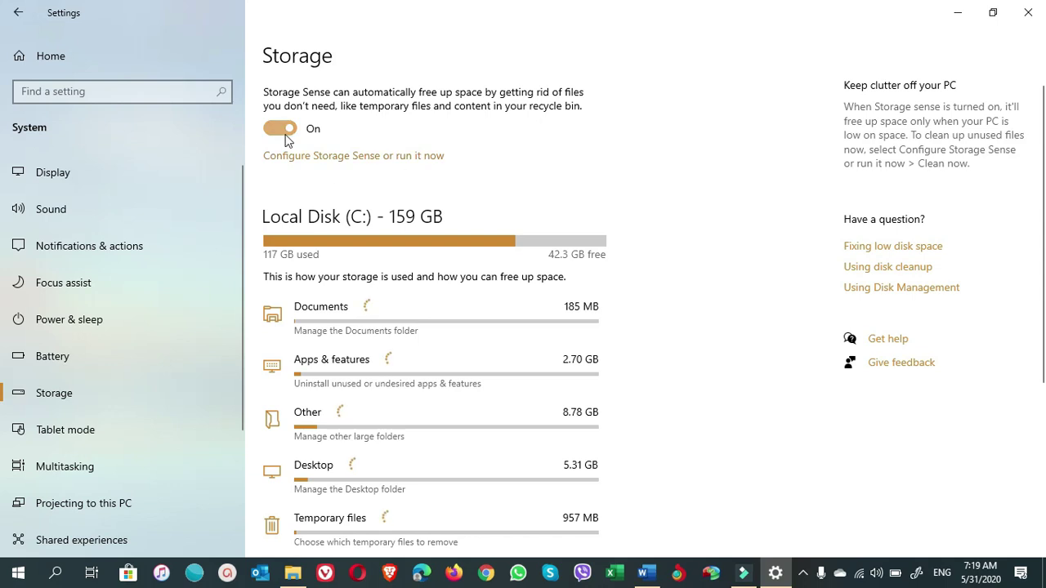
# Step: Show more categories and scroll the full C: drive list, including Pictures and Videos
pyautogui.scroll(-1, 467, 338)
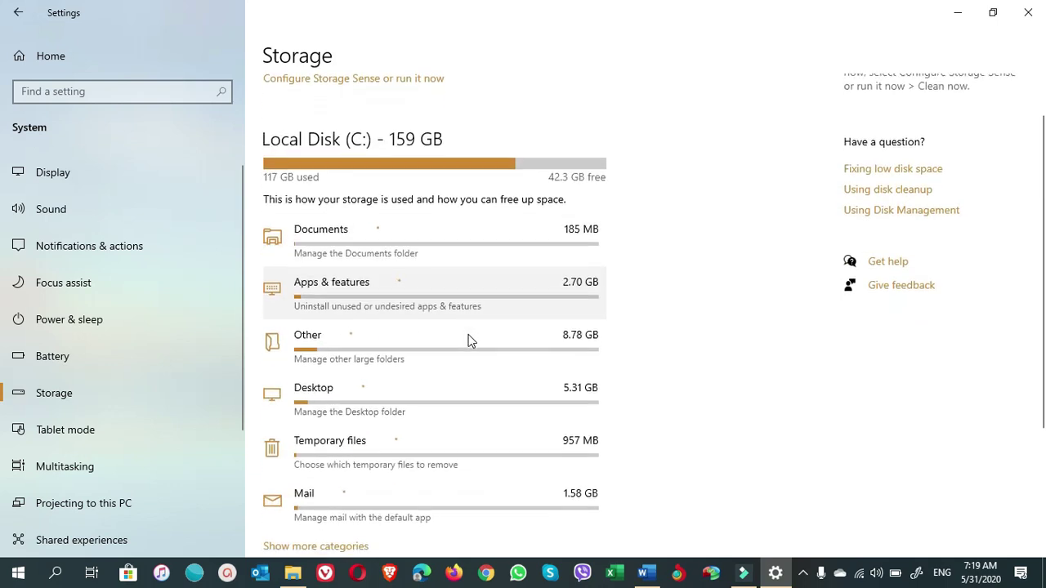
pyautogui.scroll(-1, 469, 339)
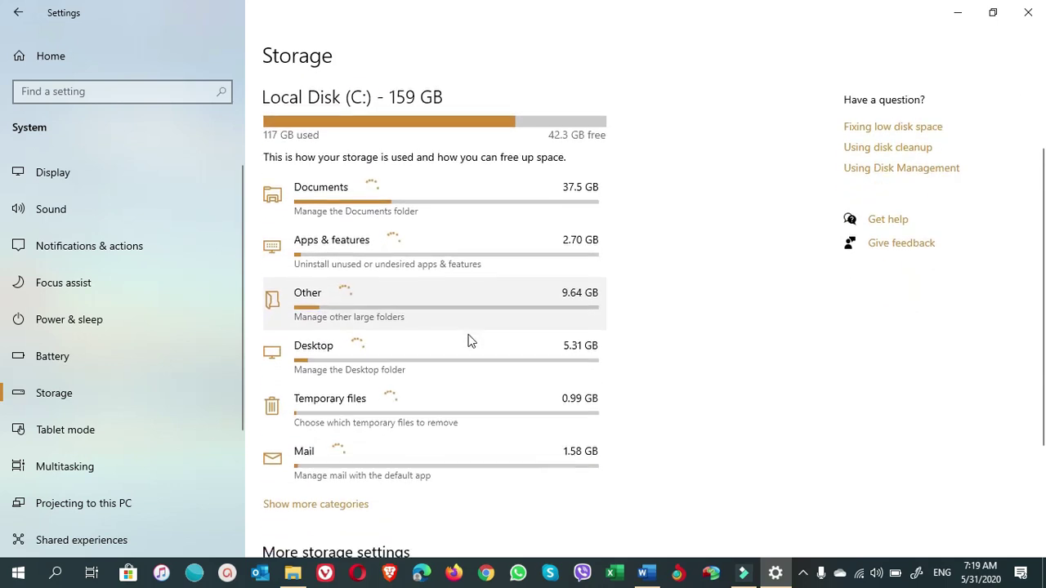
pyautogui.scroll(-1, 470, 339)
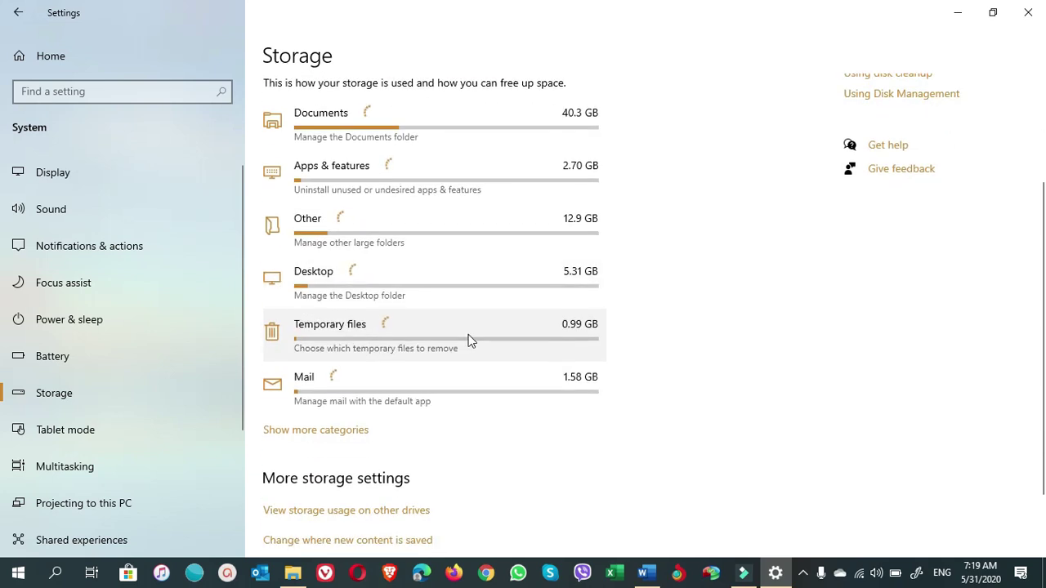
pyautogui.click(301, 432)
pyautogui.scroll(-2, 410, 415)
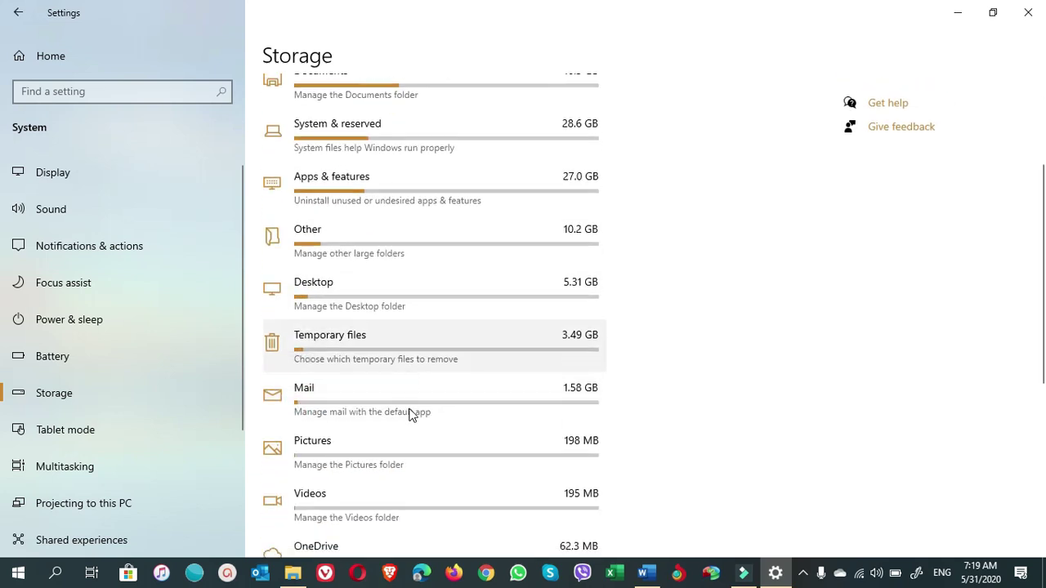
pyautogui.scroll(1, 411, 415)
pyautogui.scroll(3, 411, 415)
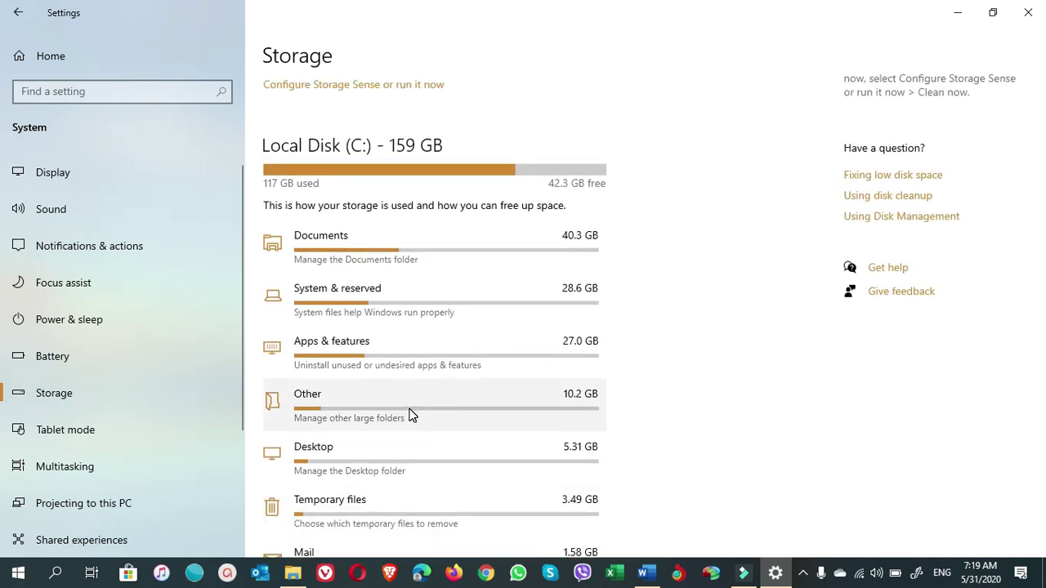
pyautogui.scroll(-1, 572, 302)
pyautogui.scroll(1, 666, 303)
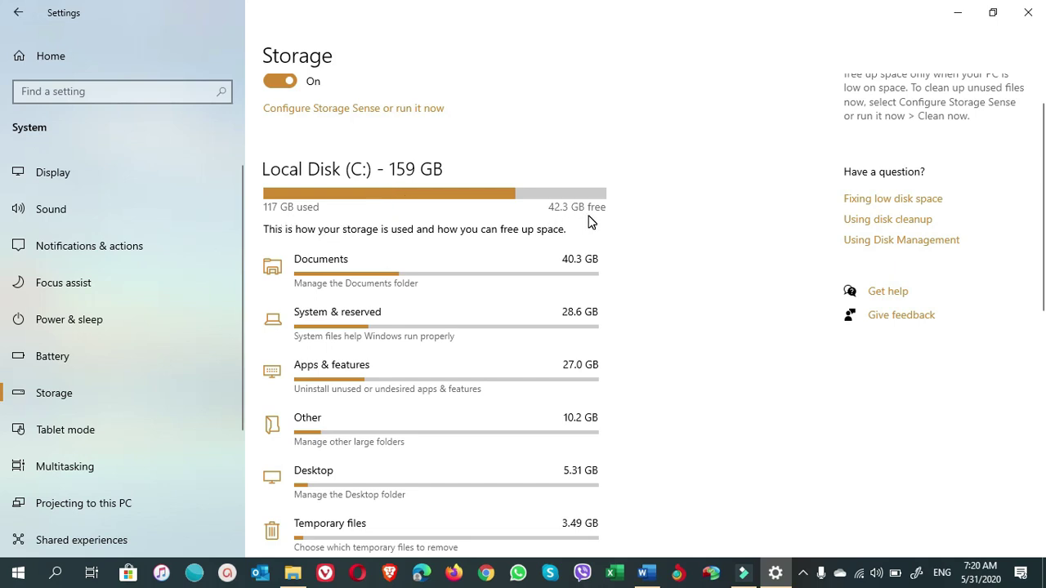
# Step: Open the 40.3 GB Documents category in a maximized File Explorer and scroll its 30 items
pyautogui.click(296, 579)
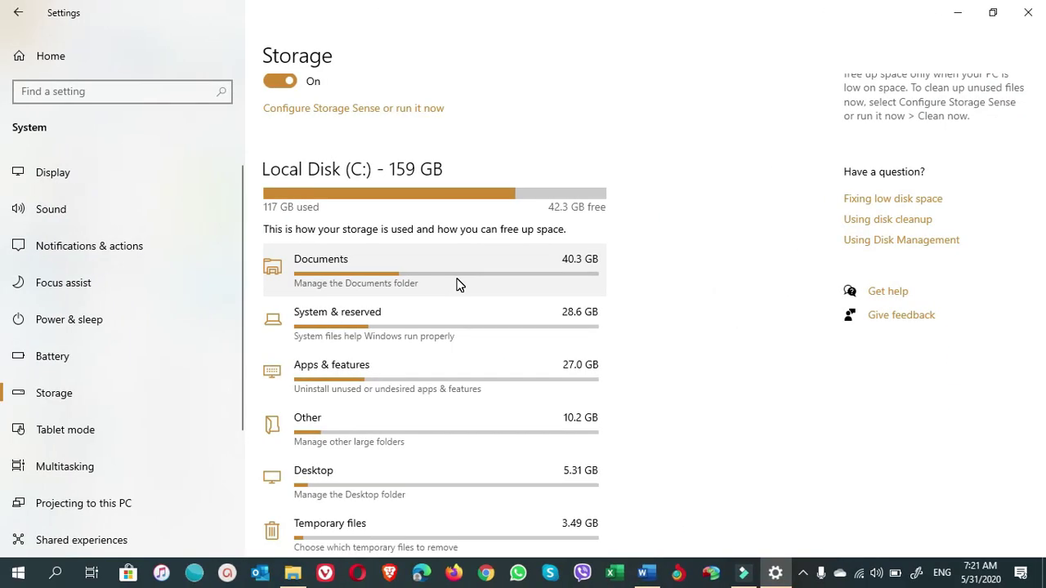
pyautogui.click(458, 281)
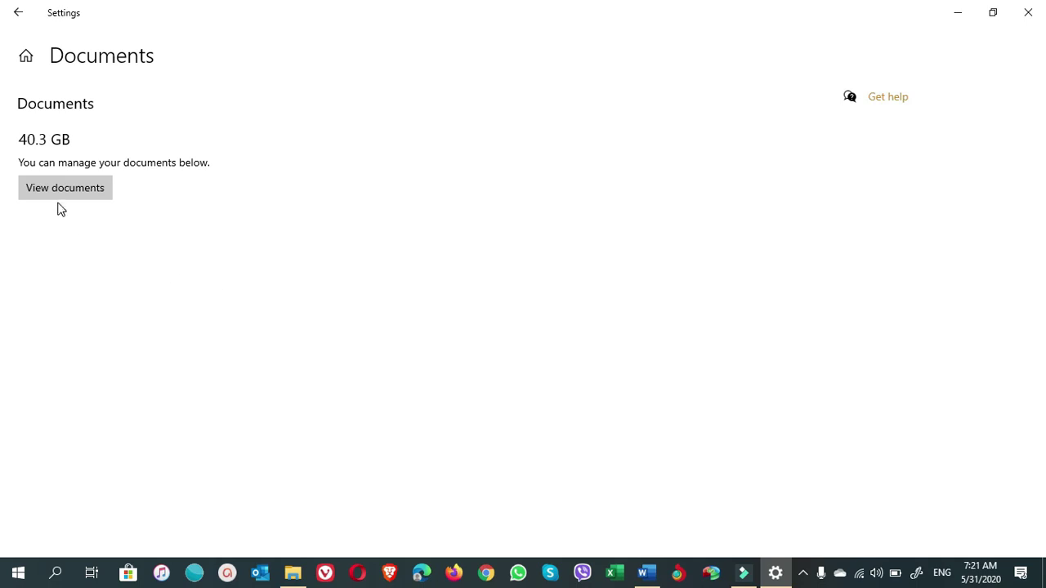
pyautogui.click(59, 200)
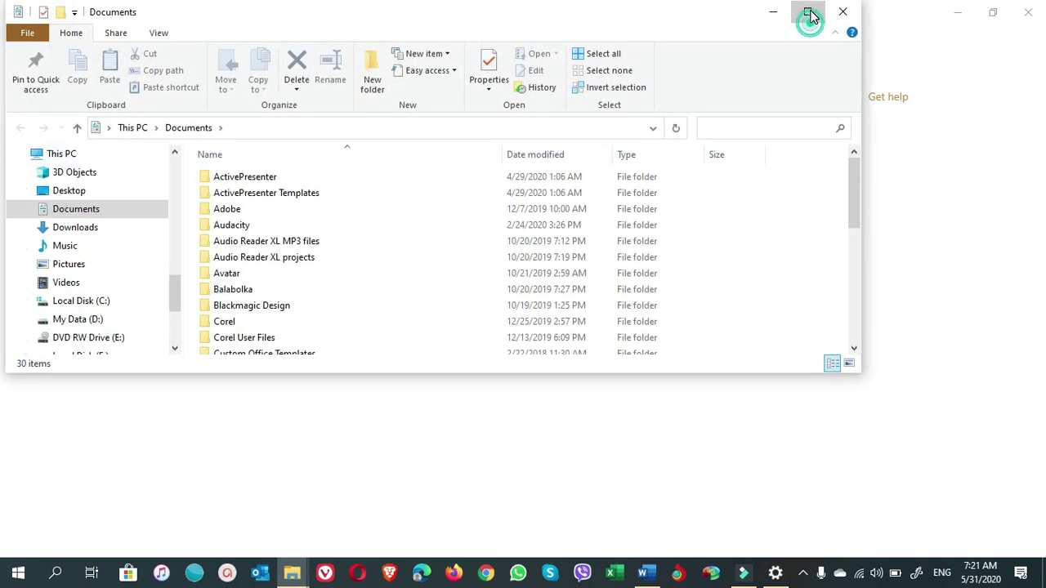
pyautogui.click(809, 12)
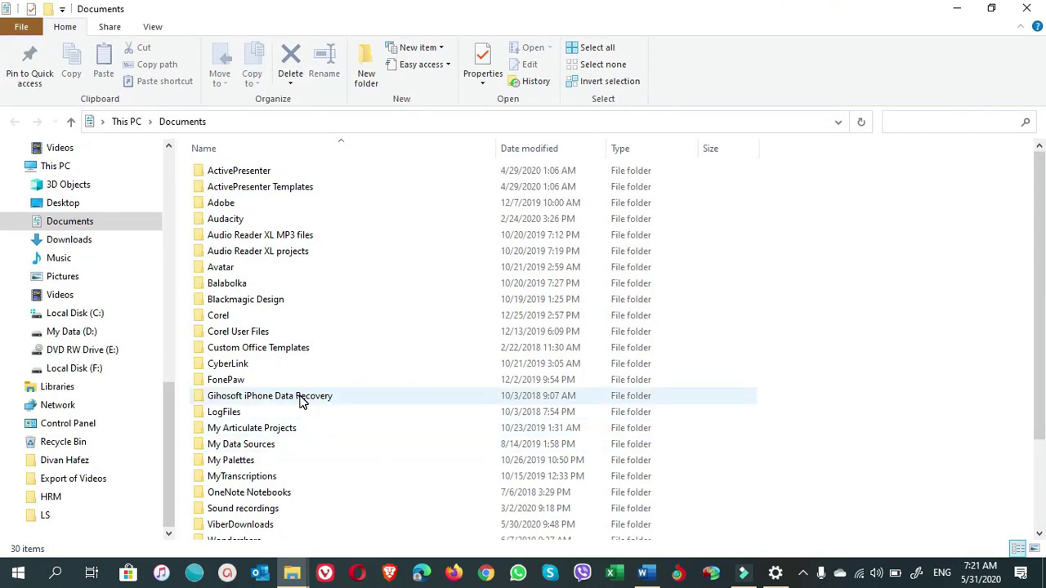
pyautogui.scroll(-2, 301, 400)
pyautogui.scroll(-1, 300, 401)
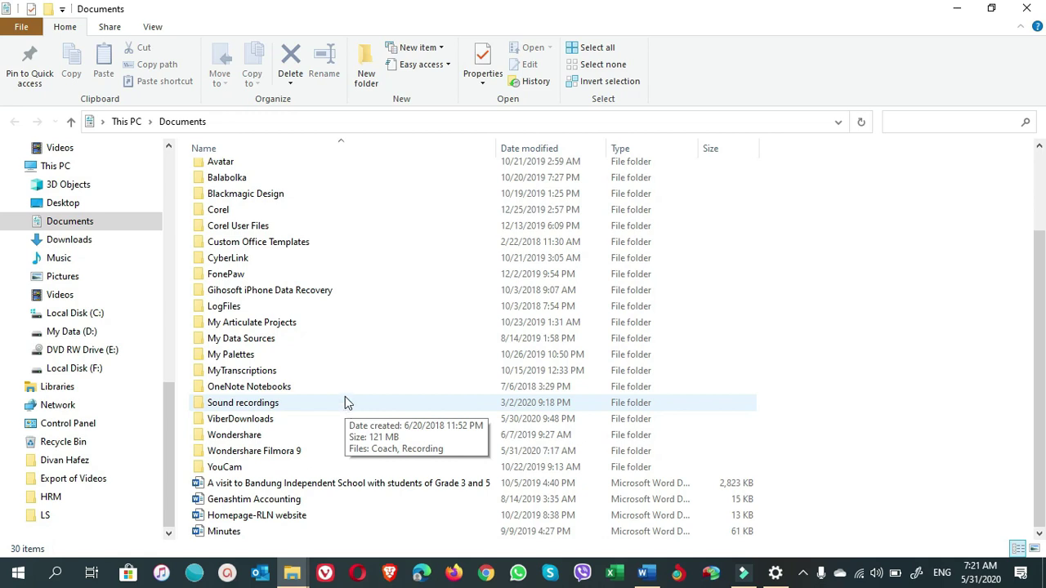
pyautogui.scroll(3, 334, 285)
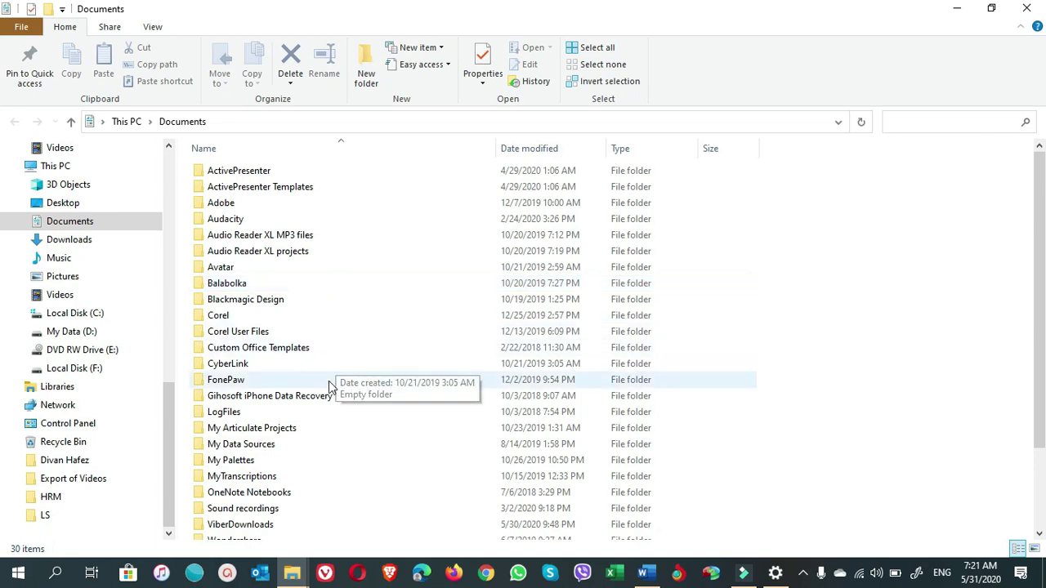
pyautogui.scroll(-3, 328, 380)
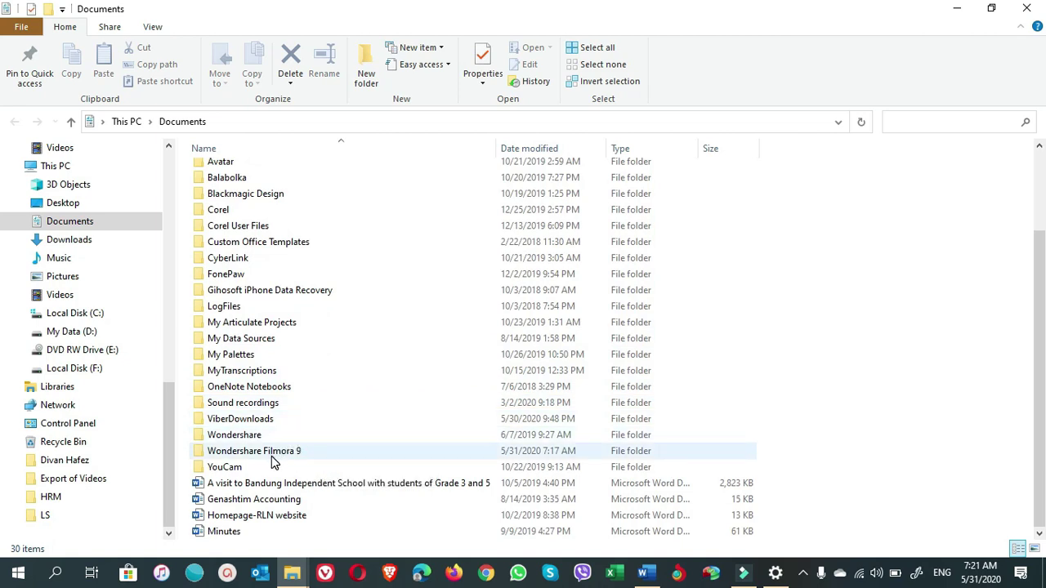
# Step: Browse the 458 videos in Wondershare Filmora 9's Recorded folder, then go back to Documents
pyautogui.doubleClick(278, 458)
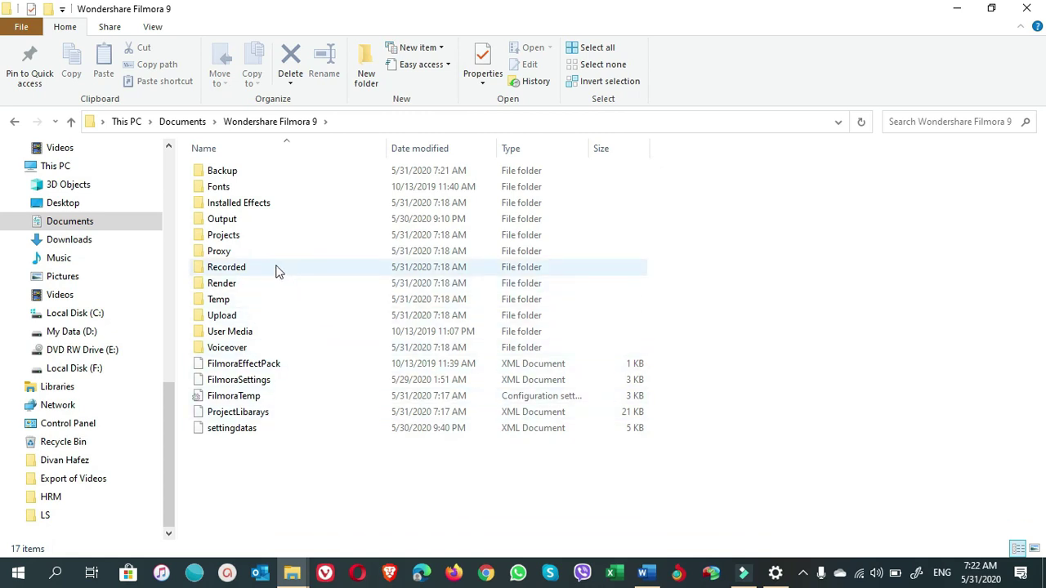
pyautogui.doubleClick(244, 268)
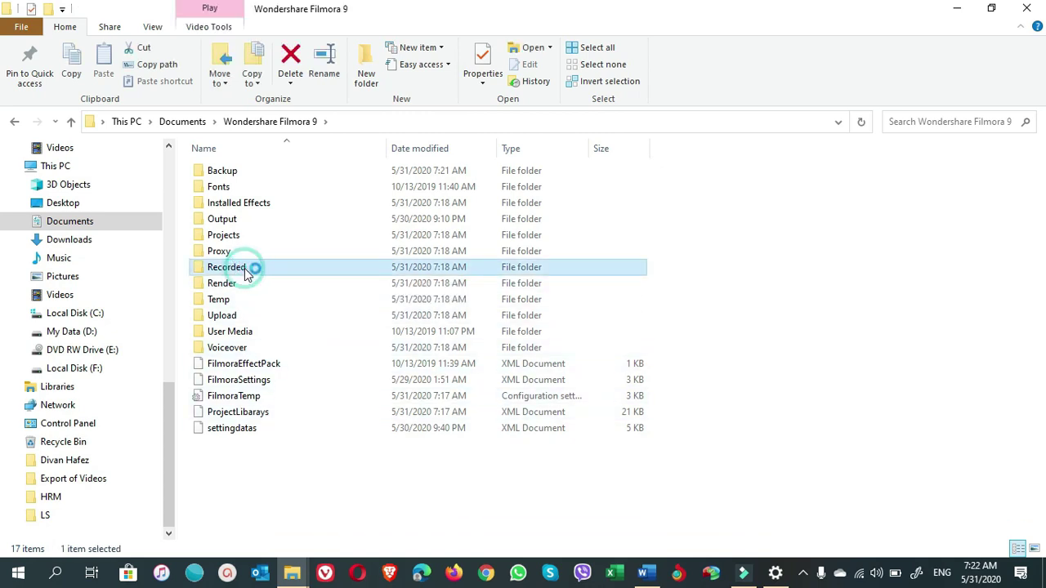
pyautogui.scroll(-15, 507, 359)
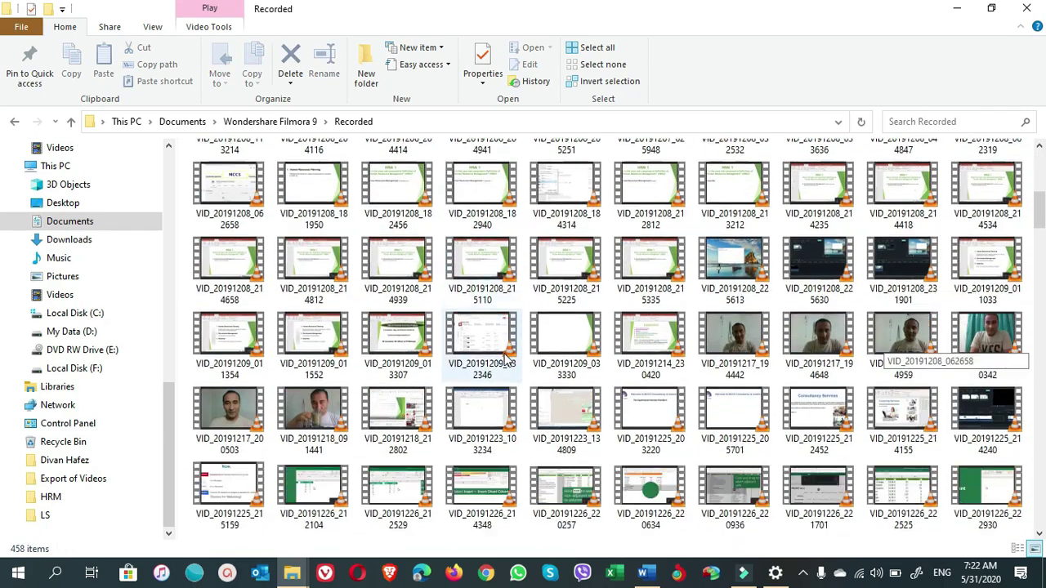
pyautogui.scroll(-3, 507, 359)
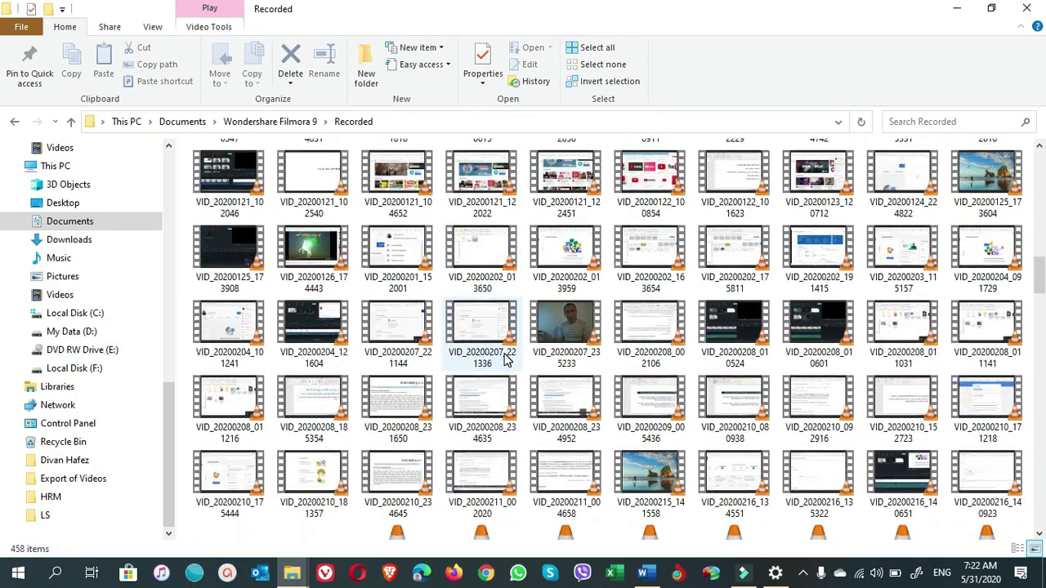
pyautogui.scroll(-9, 507, 360)
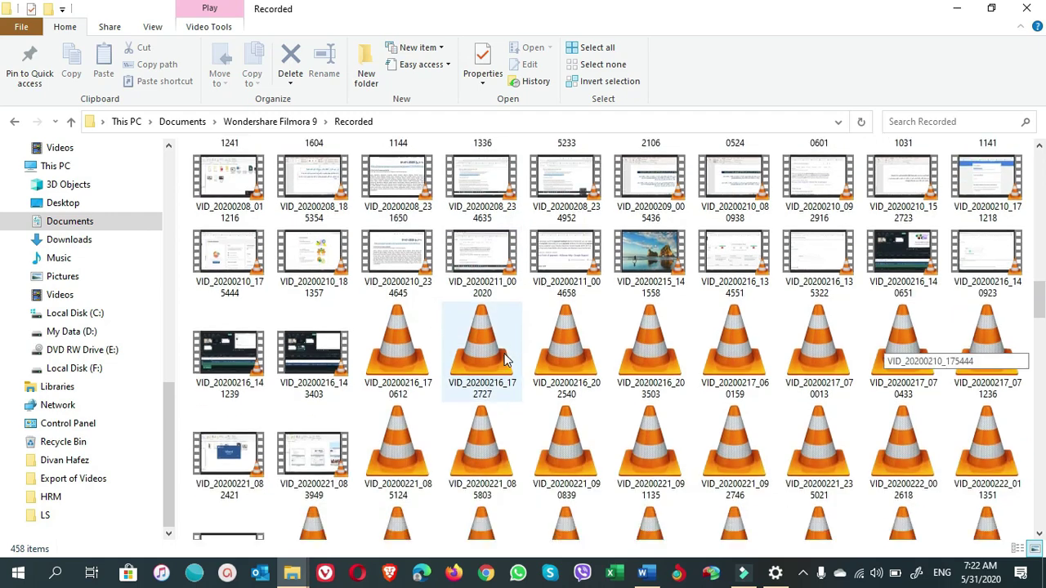
pyautogui.scroll(-2, 504, 359)
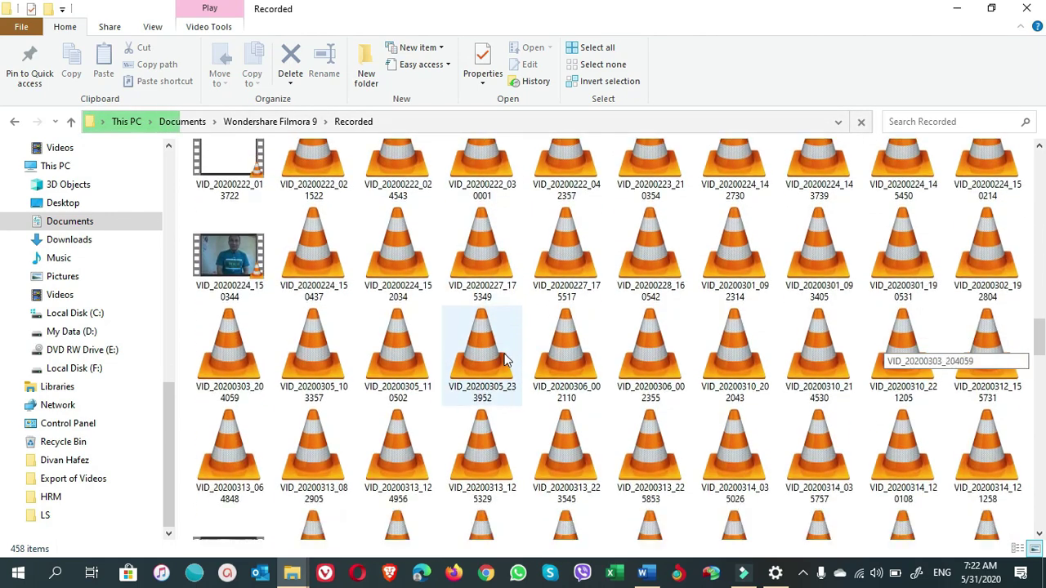
pyautogui.scroll(-2, 457, 390)
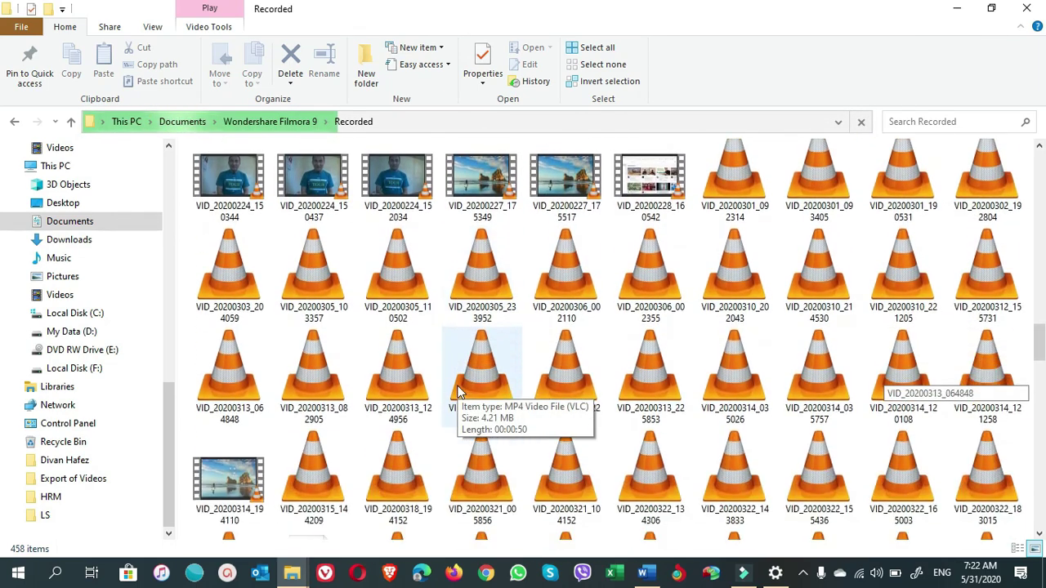
pyautogui.scroll(-1, 458, 391)
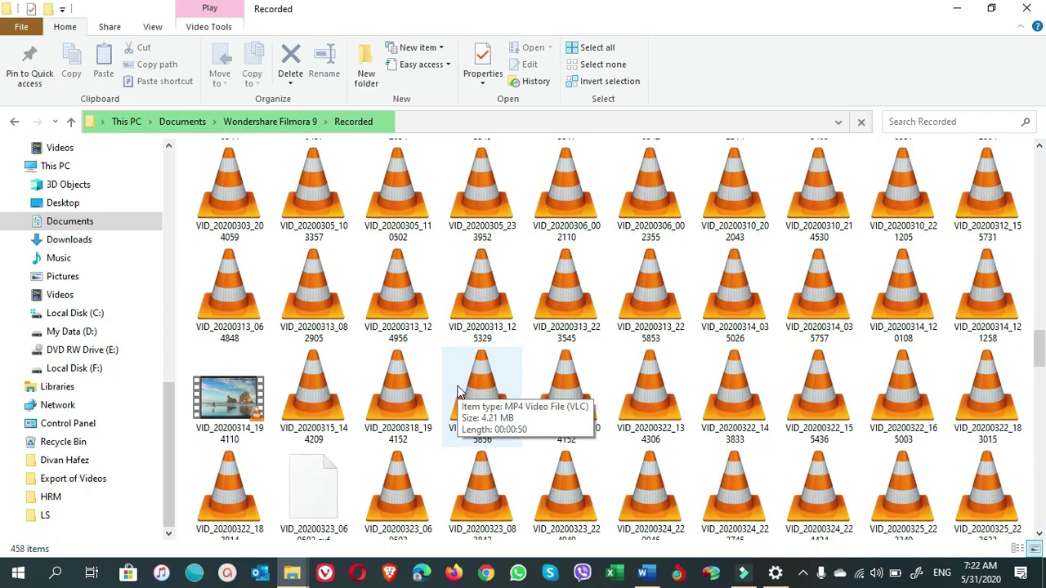
pyautogui.scroll(-20, 457, 391)
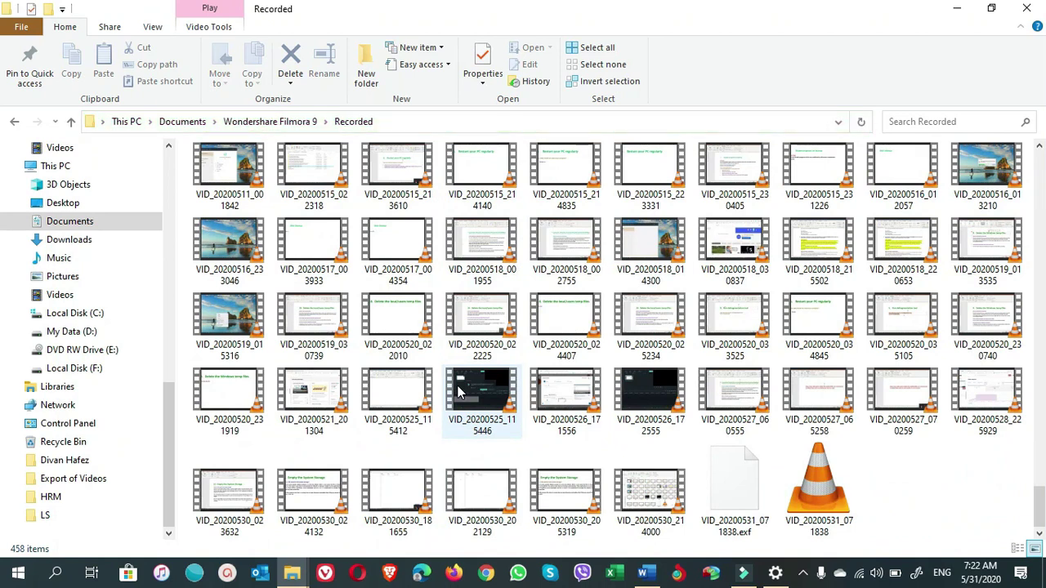
pyautogui.click(14, 122)
pyautogui.click(14, 123)
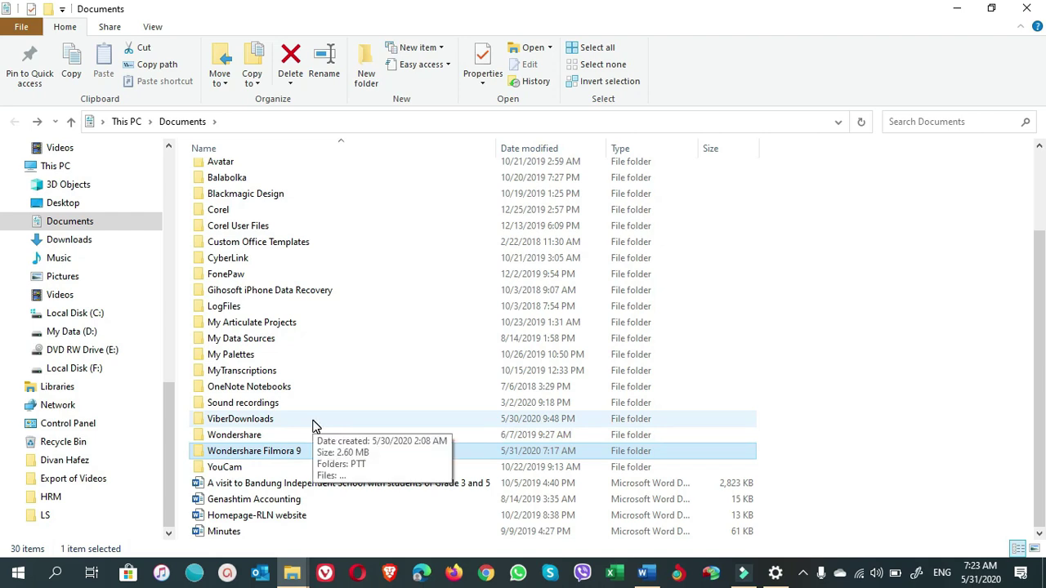
# Step: Delete the ViberDownloads folder from Documents and start Viber from the taskbar
pyautogui.click(263, 422)
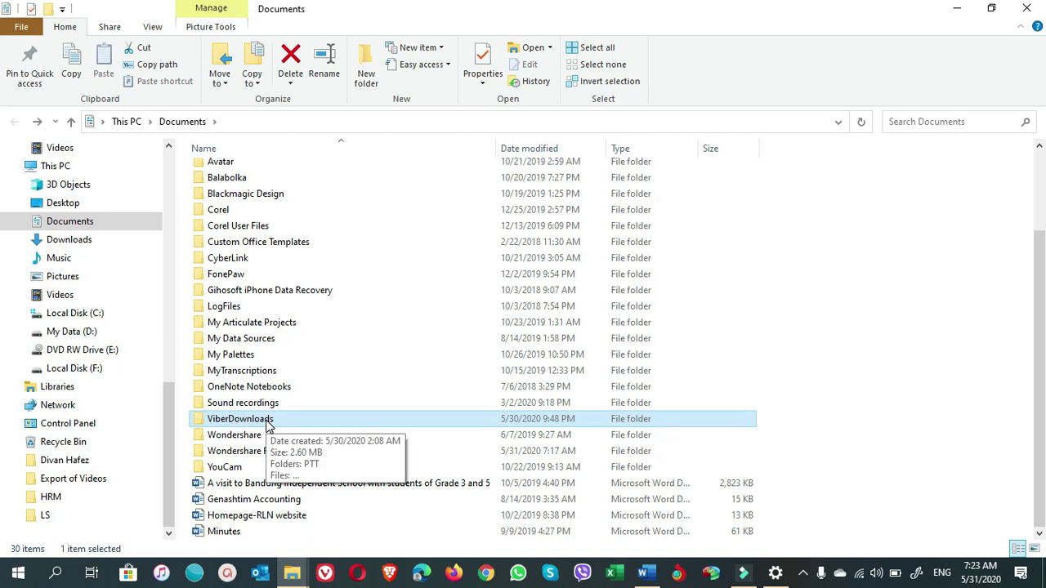
pyautogui.rightClick(266, 426)
pyautogui.click(308, 507)
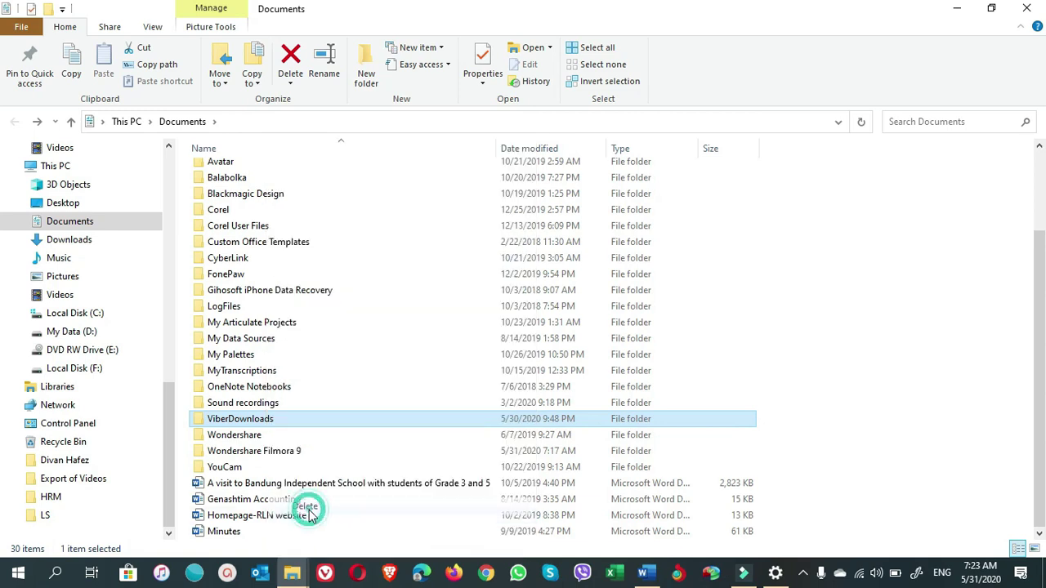
pyautogui.click(578, 348)
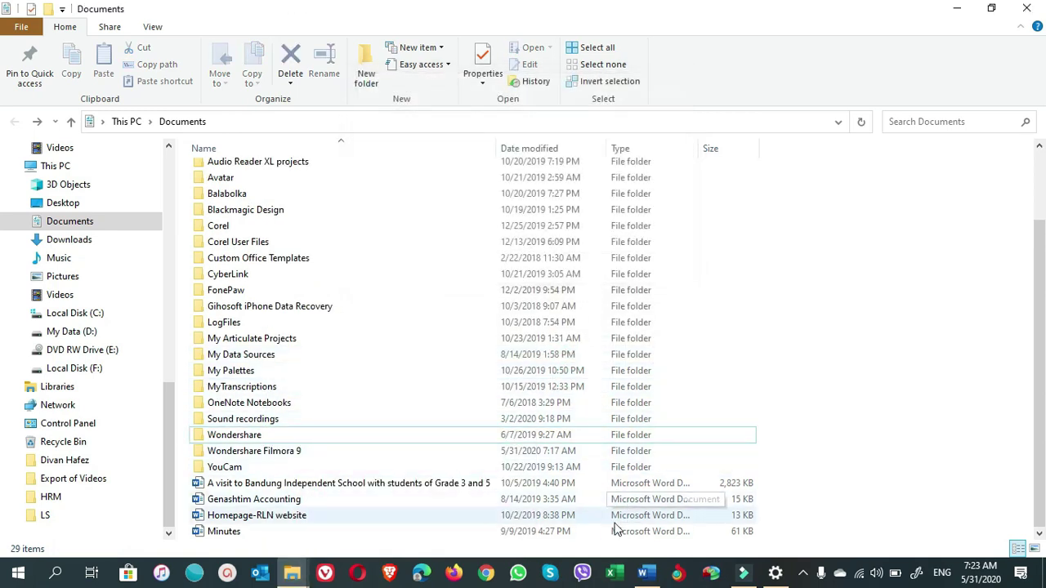
pyautogui.click(583, 575)
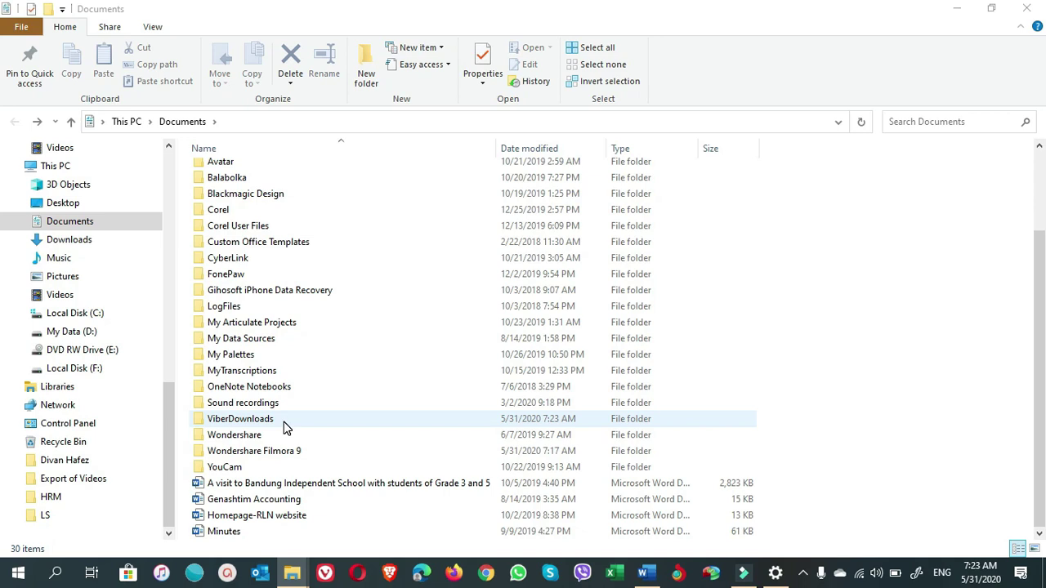
pyautogui.click(583, 572)
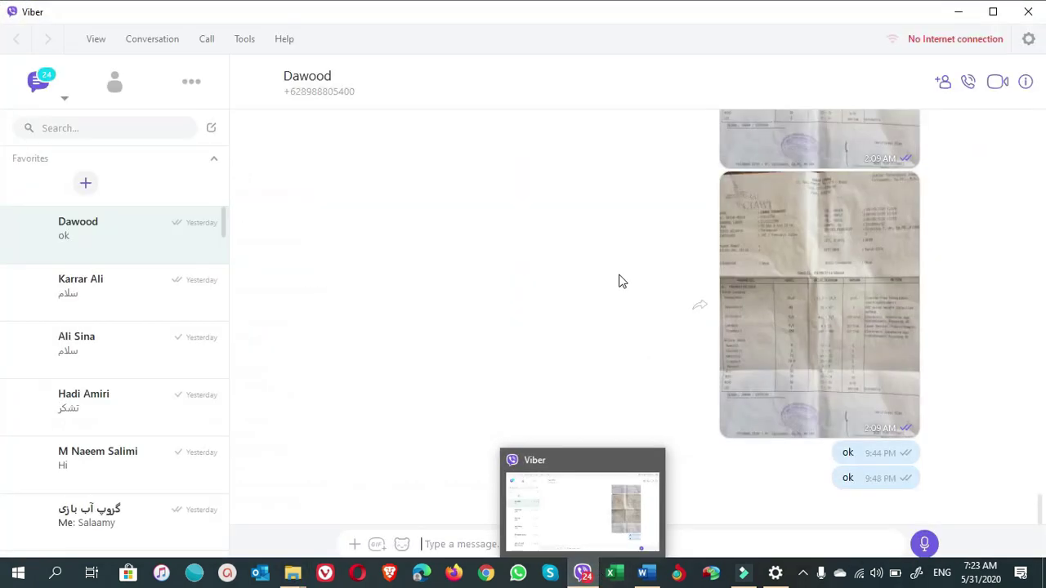
pyautogui.click(959, 13)
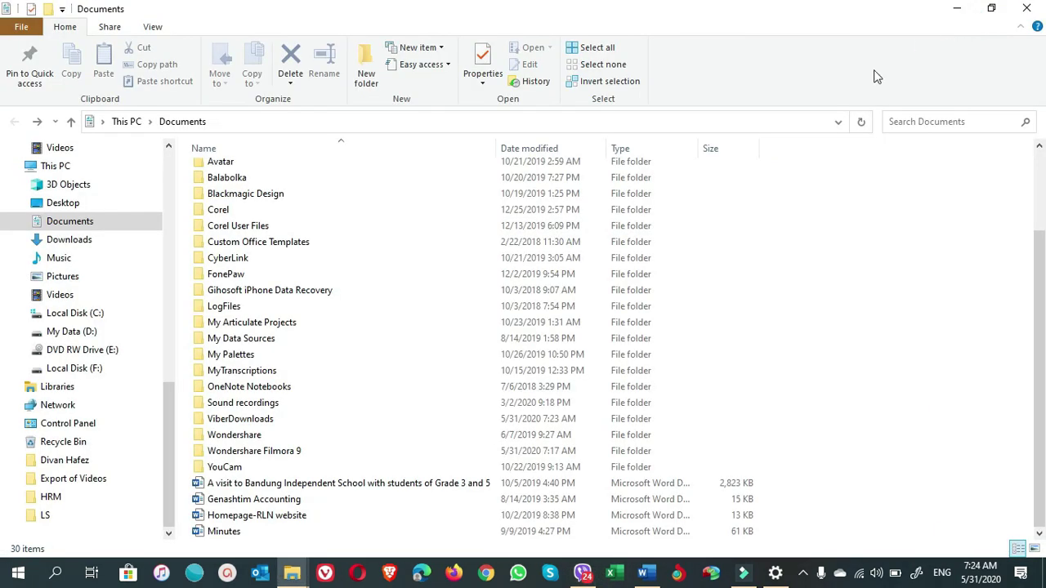
pyautogui.scroll(2, 390, 245)
pyautogui.click(390, 236)
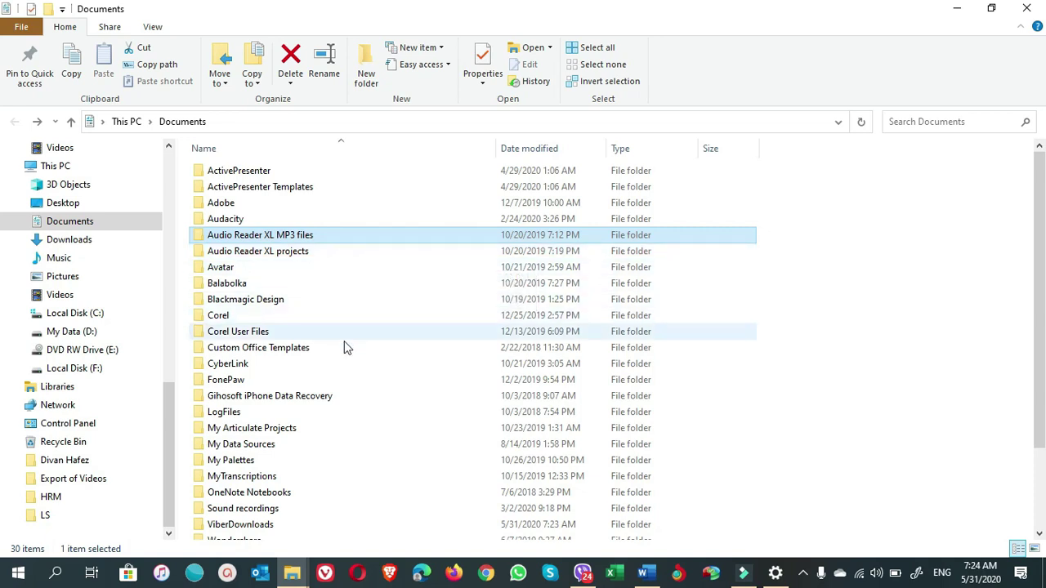
pyautogui.scroll(-1, 339, 367)
pyautogui.scroll(-2, 339, 368)
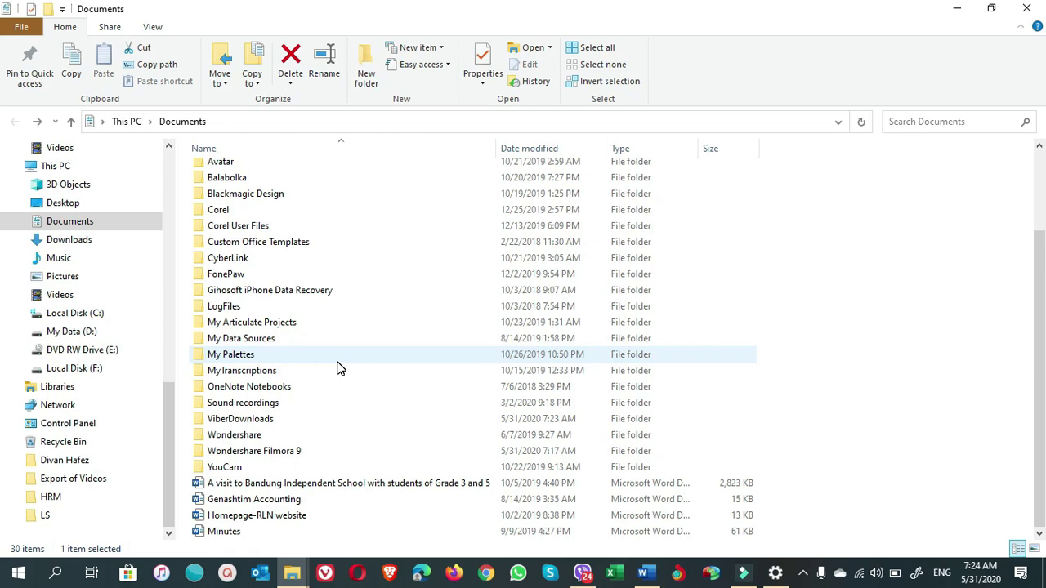
pyautogui.scroll(3, 339, 368)
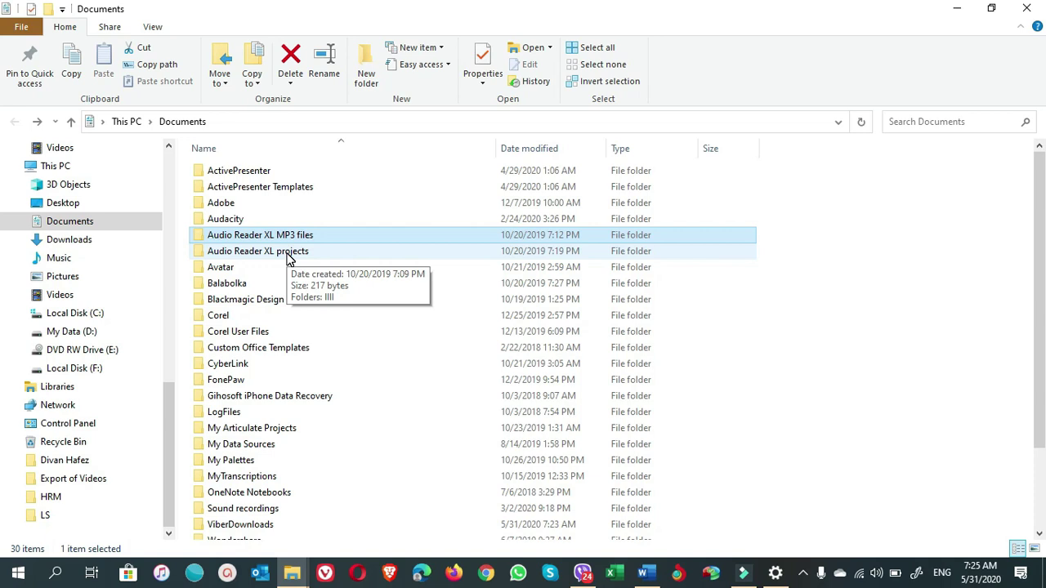
# Step: Permanently delete all Documents items, skipping the in-use Wondershare Filmora 9 folder
pyautogui.hotkey('ctrl', 'a')
pyautogui.rightClick(288, 258)
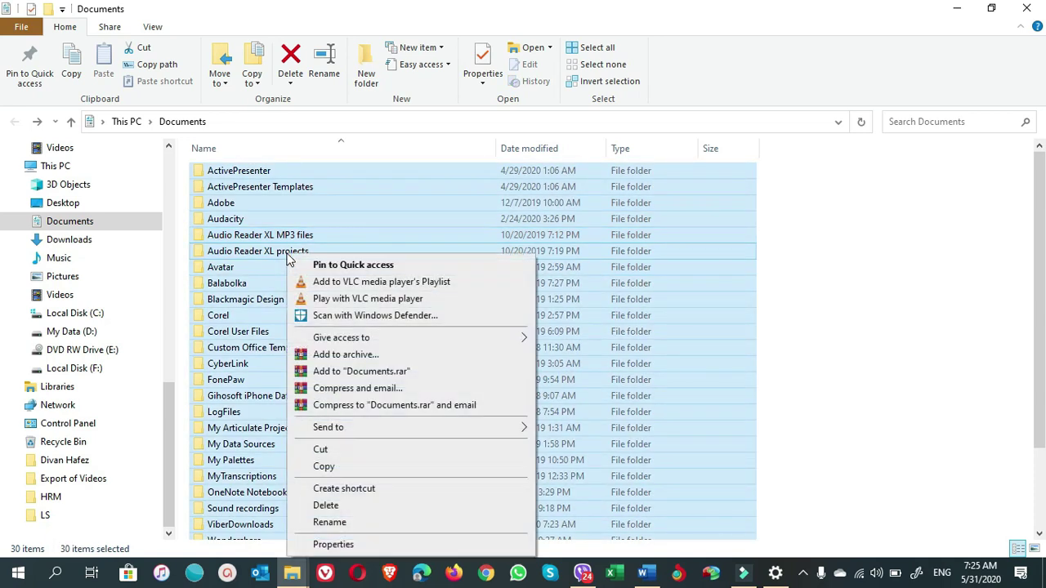
pyautogui.click(316, 509)
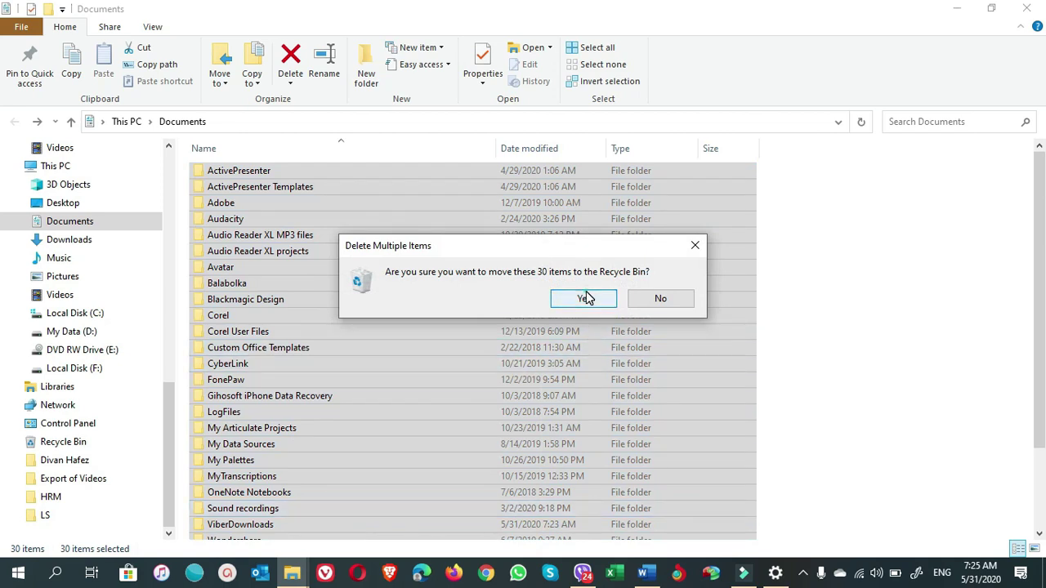
pyautogui.click(587, 297)
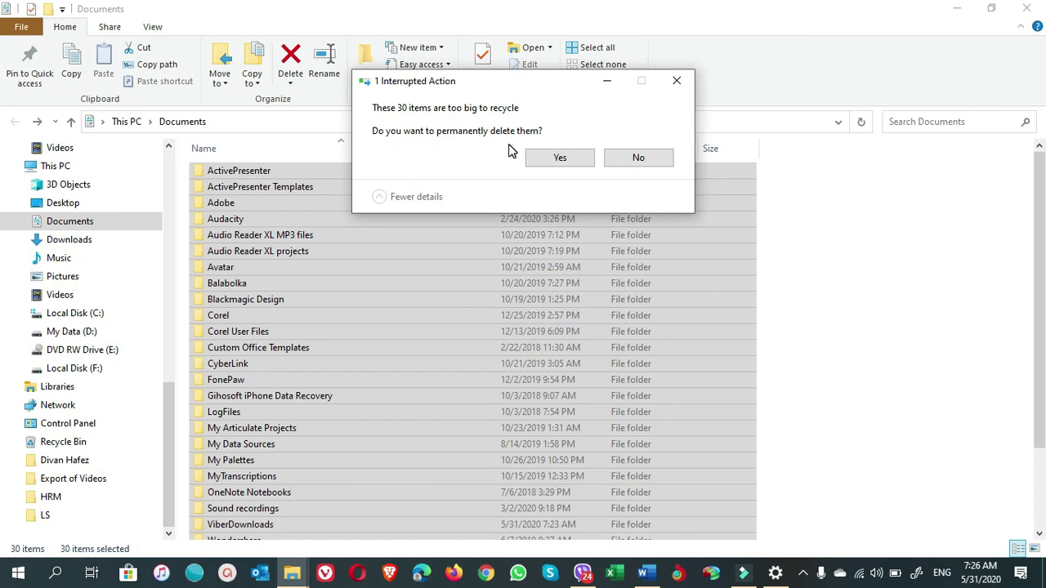
pyautogui.click(560, 160)
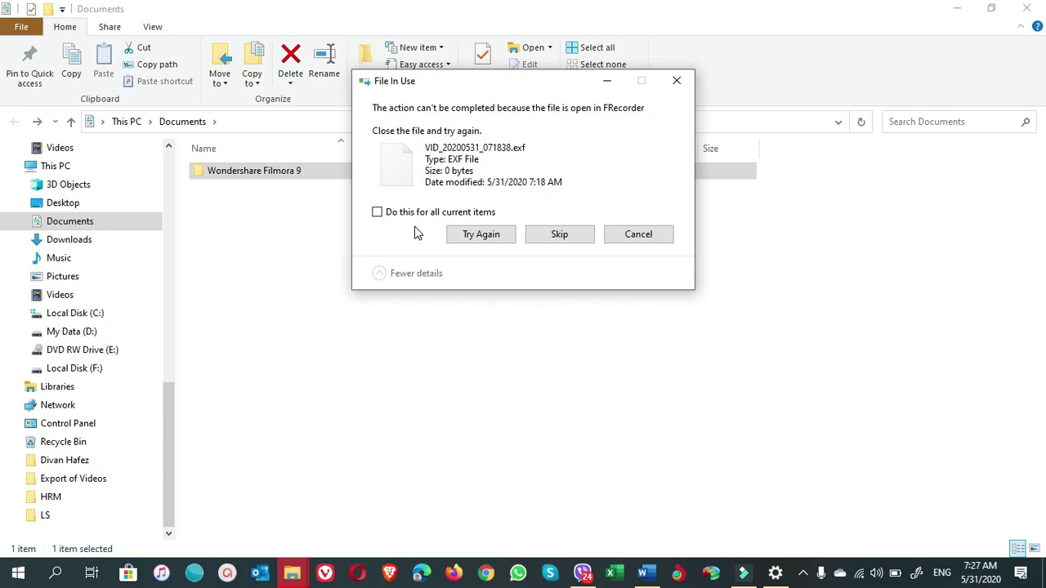
pyautogui.click(377, 214)
pyautogui.click(559, 235)
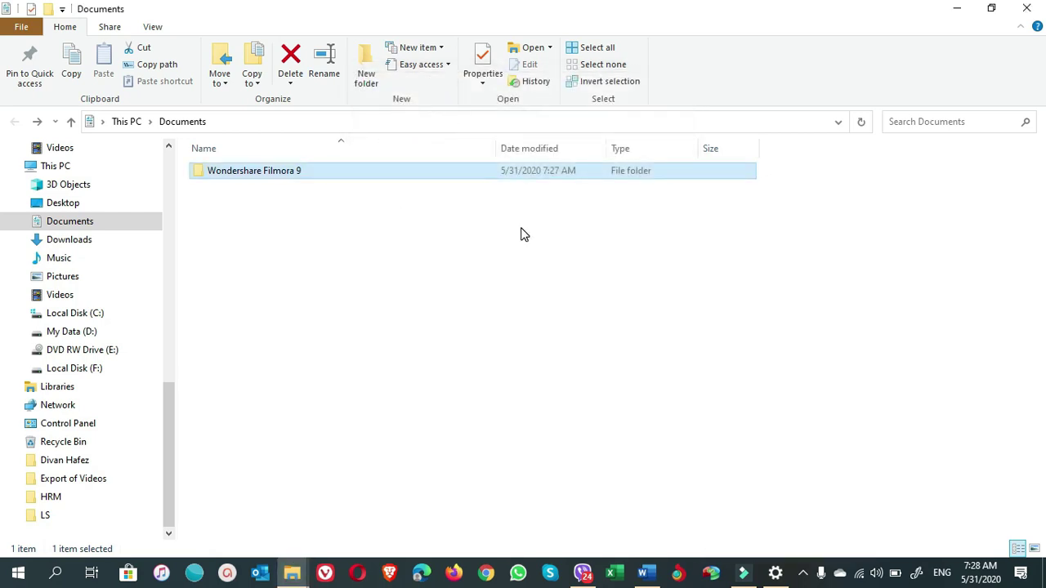
# Step: Go back to the Storage overview in Settings and open the Temporary files page
pyautogui.click(774, 576)
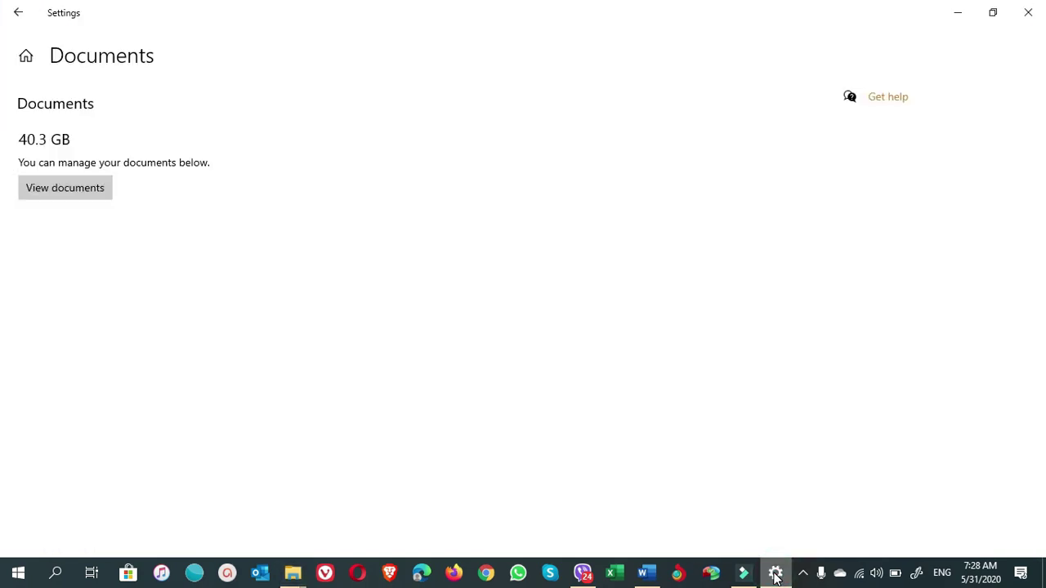
pyautogui.click(21, 18)
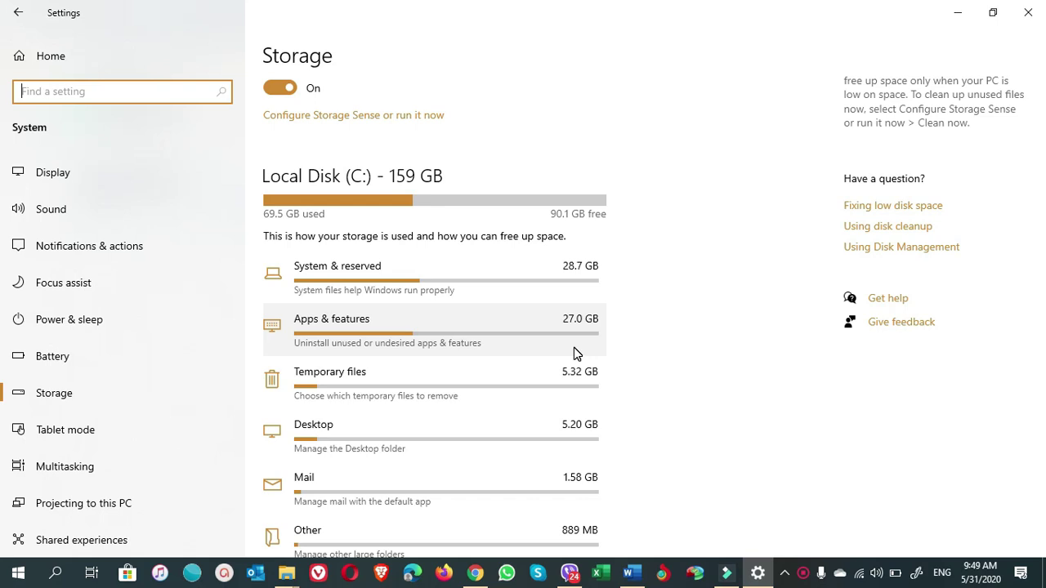
pyautogui.scroll(-3, 574, 353)
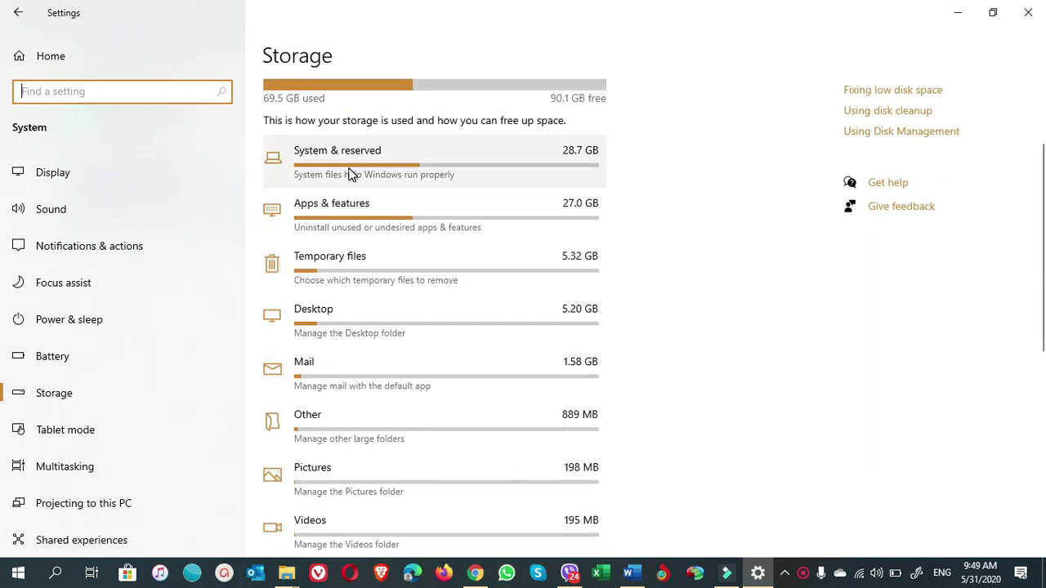
pyautogui.click(334, 270)
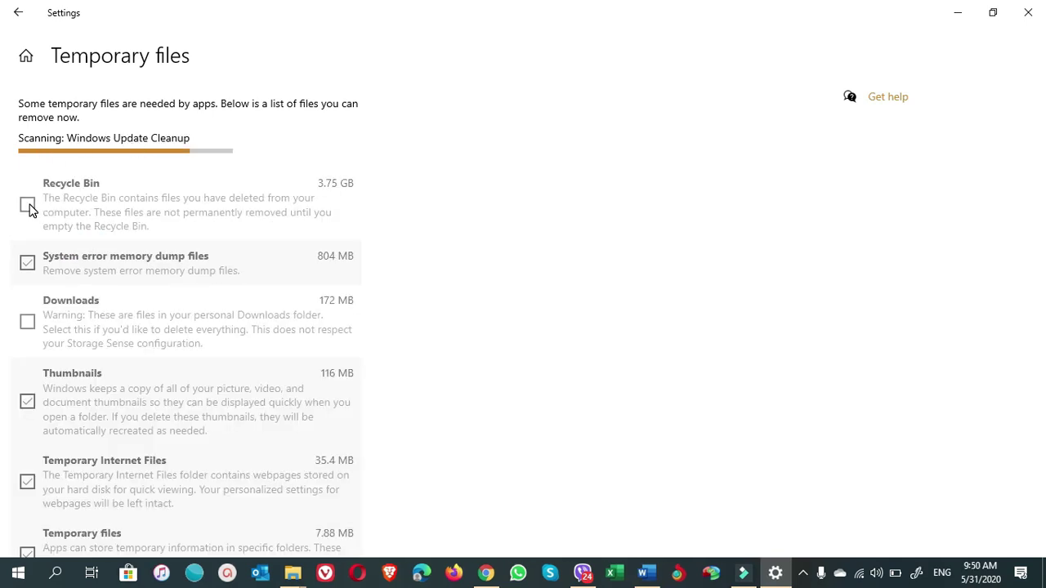
# Step: Include the Recycle Bin and remove the 4.94 GB of temporary files
pyautogui.click(28, 212)
pyautogui.scroll(-1, 32, 299)
pyautogui.scroll(-10, 31, 299)
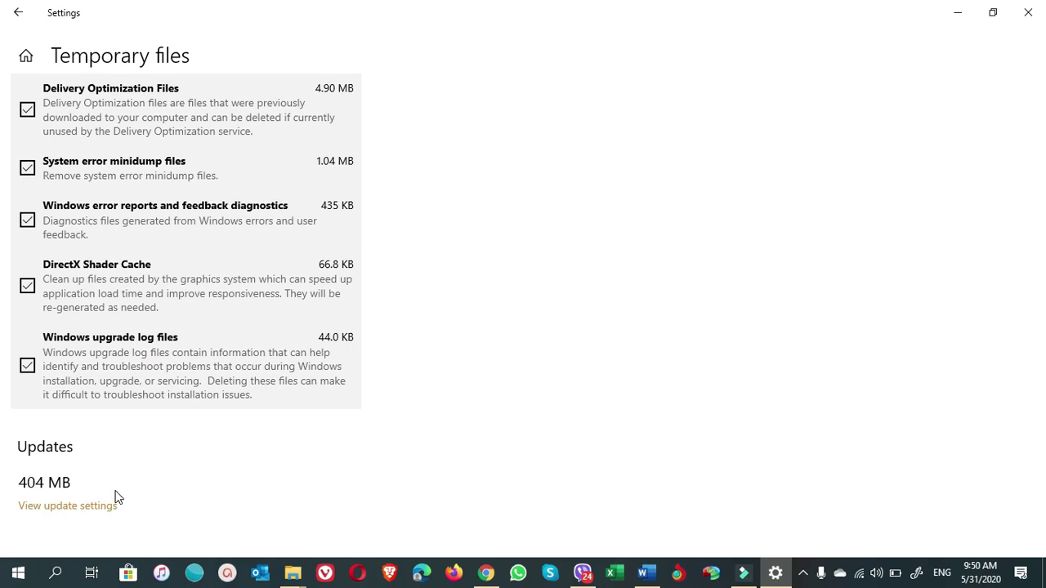
pyautogui.scroll(10, 115, 496)
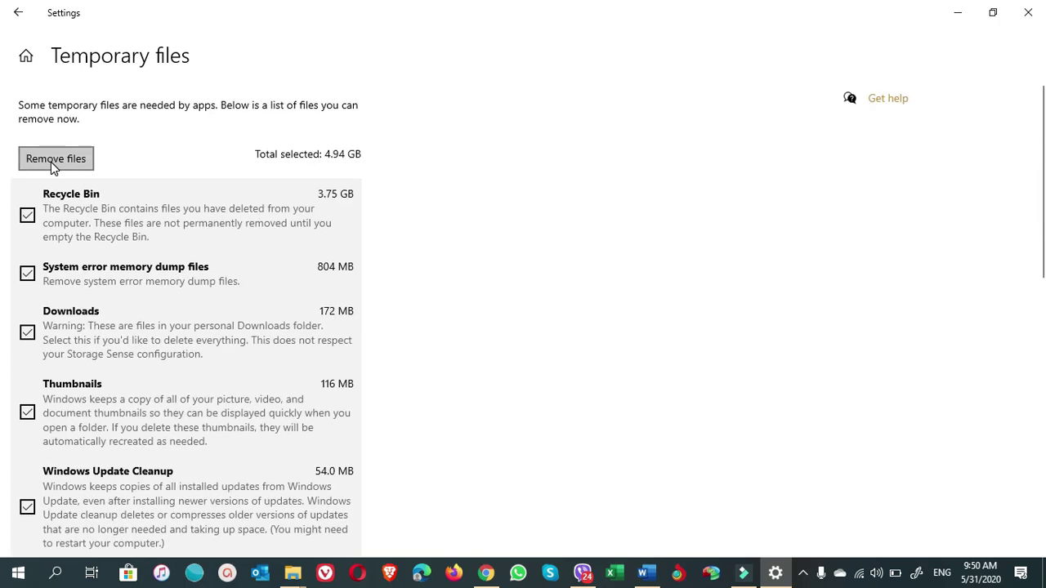
pyautogui.click(50, 162)
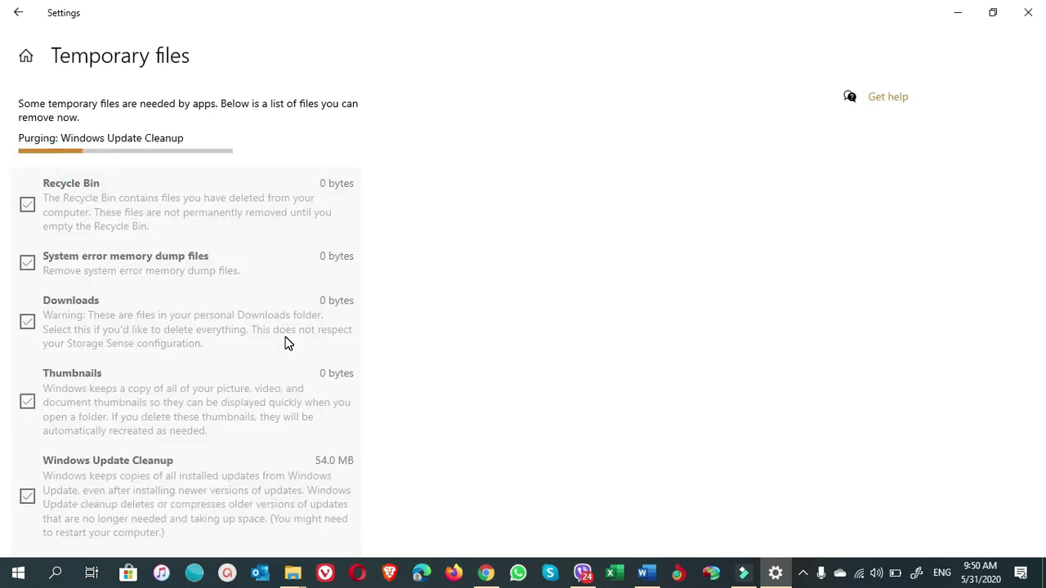
pyautogui.scroll(-3, 285, 343)
pyautogui.scroll(-5, 286, 341)
pyautogui.scroll(10, 286, 340)
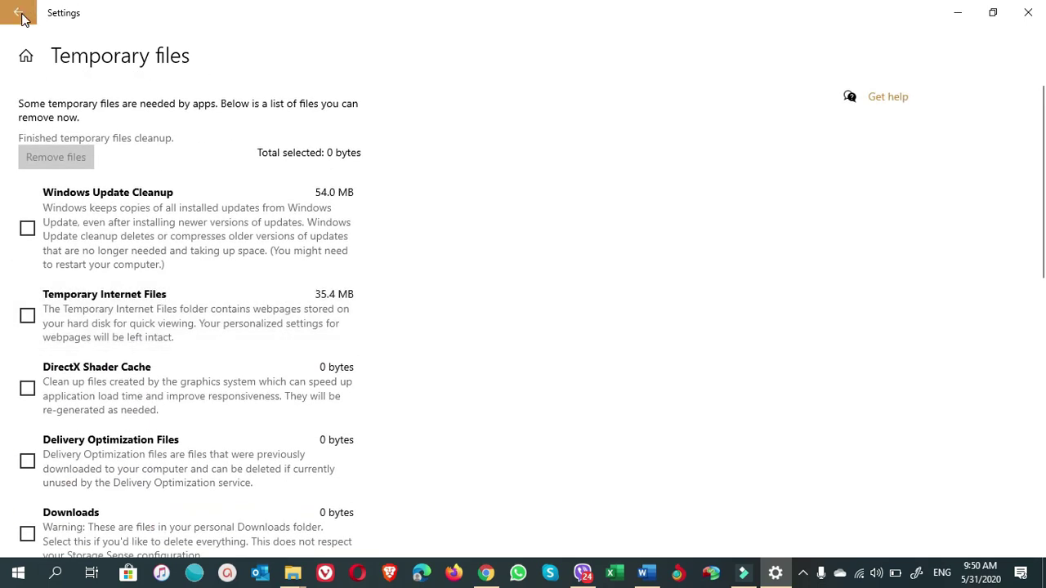
# Step: Return to the Storage overview showing 94.8 GB free and scroll down to Pictures
pyautogui.click(20, 14)
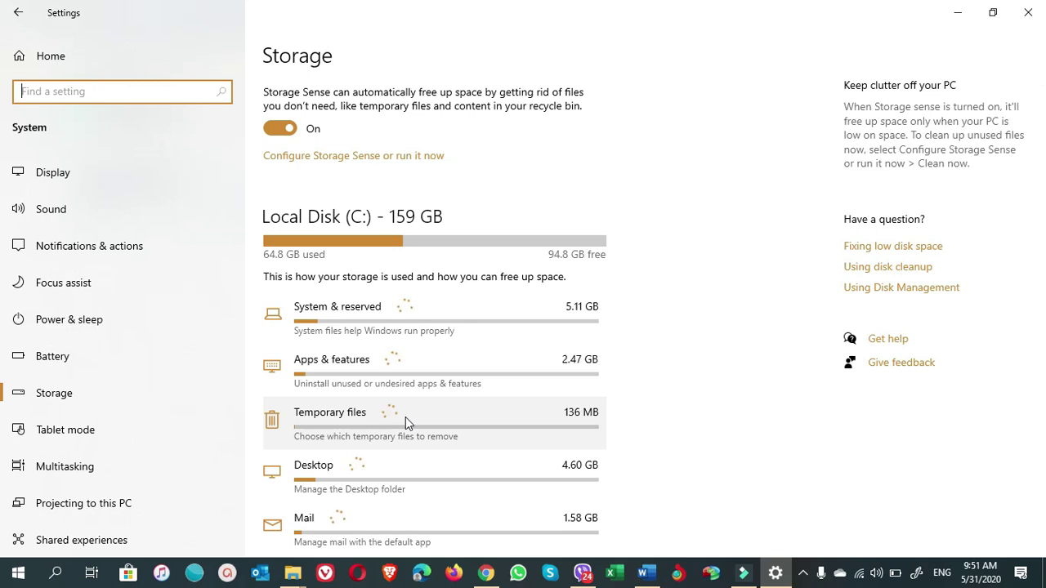
pyautogui.scroll(-1, 416, 416)
pyautogui.scroll(-1, 423, 416)
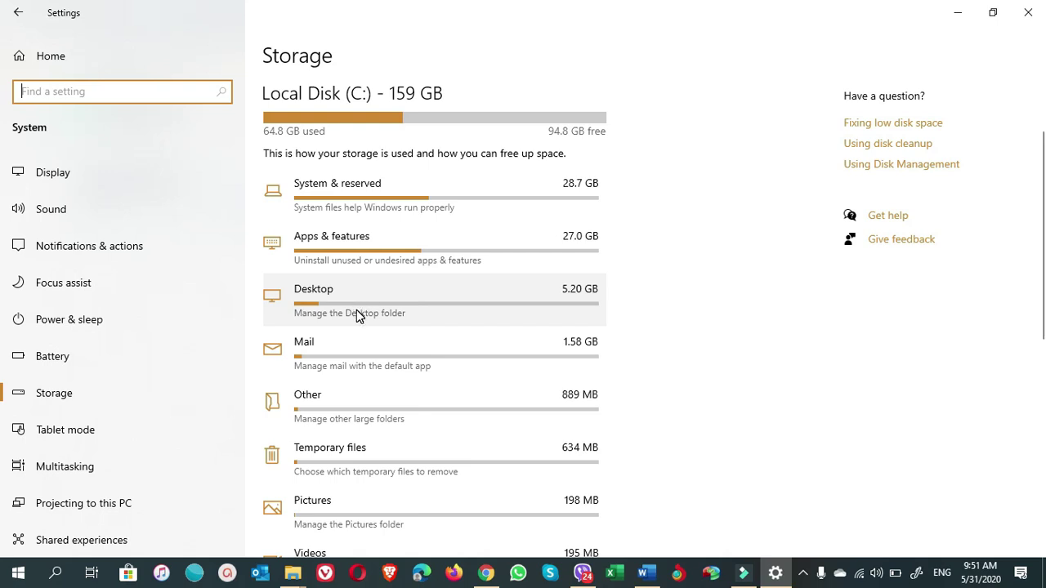
pyautogui.scroll(-1, 356, 309)
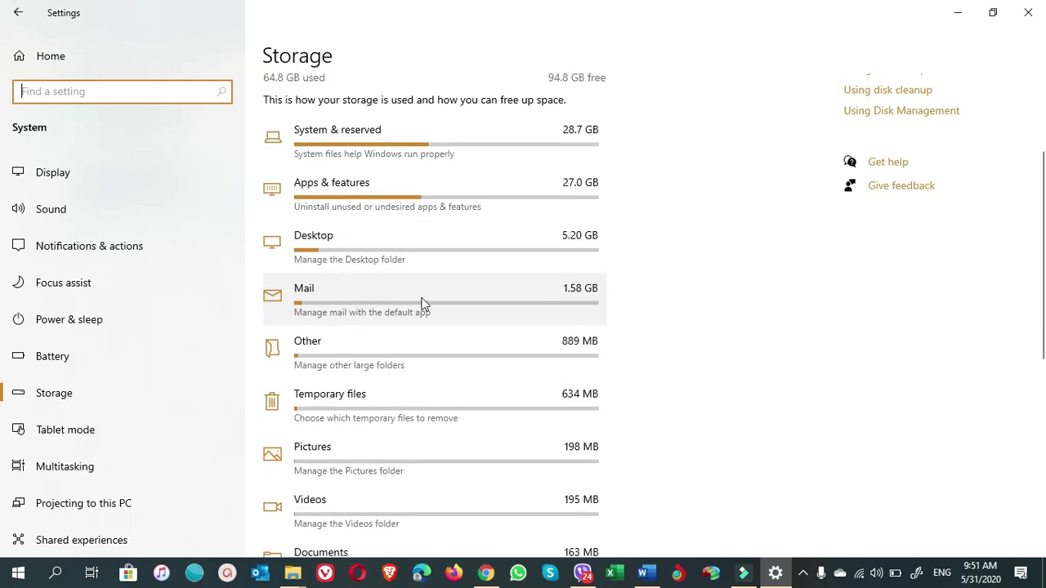
pyautogui.scroll(-1, 423, 303)
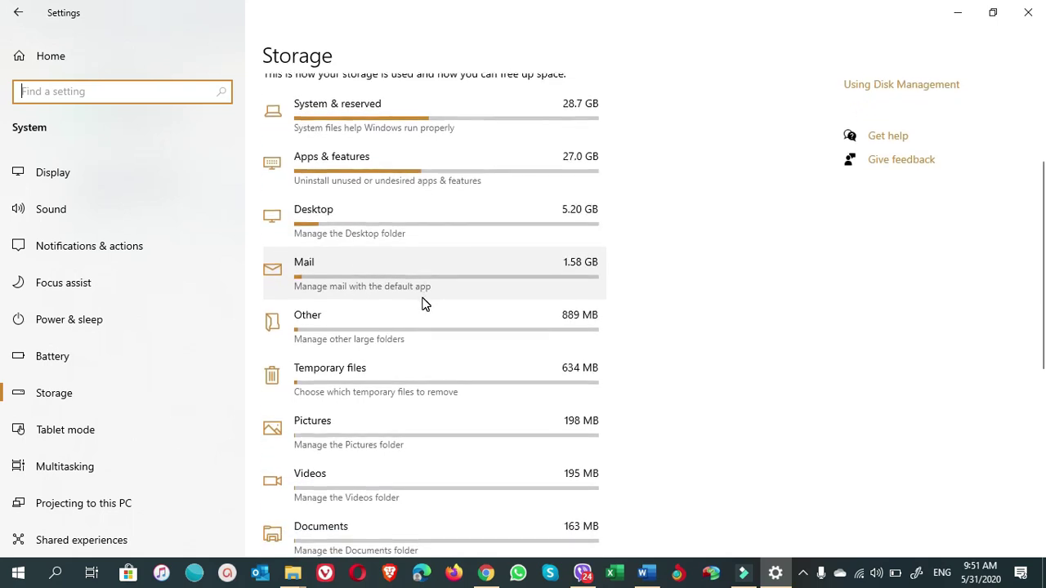
pyautogui.scroll(-1, 385, 333)
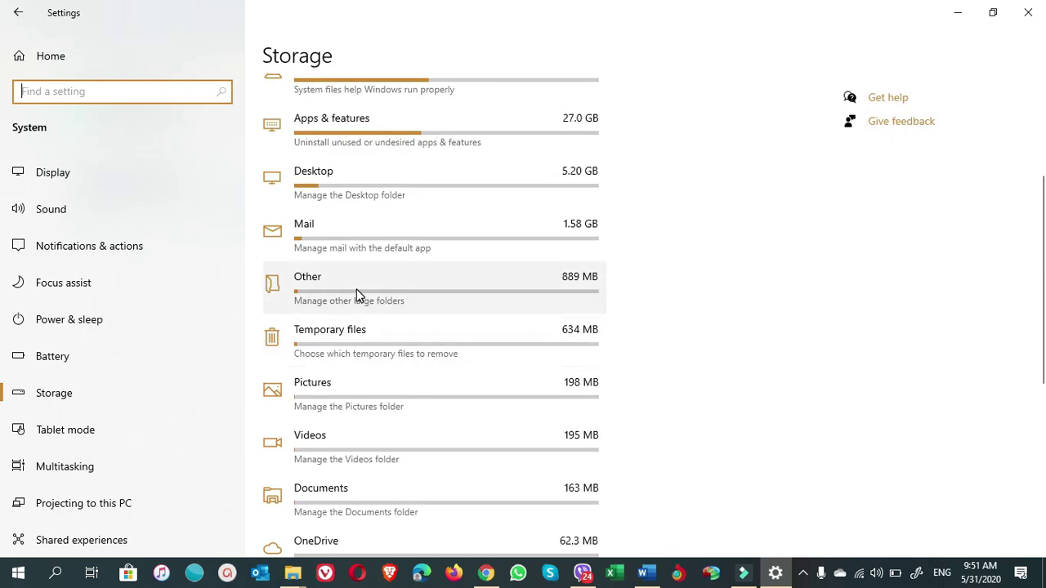
pyautogui.scroll(-2, 356, 289)
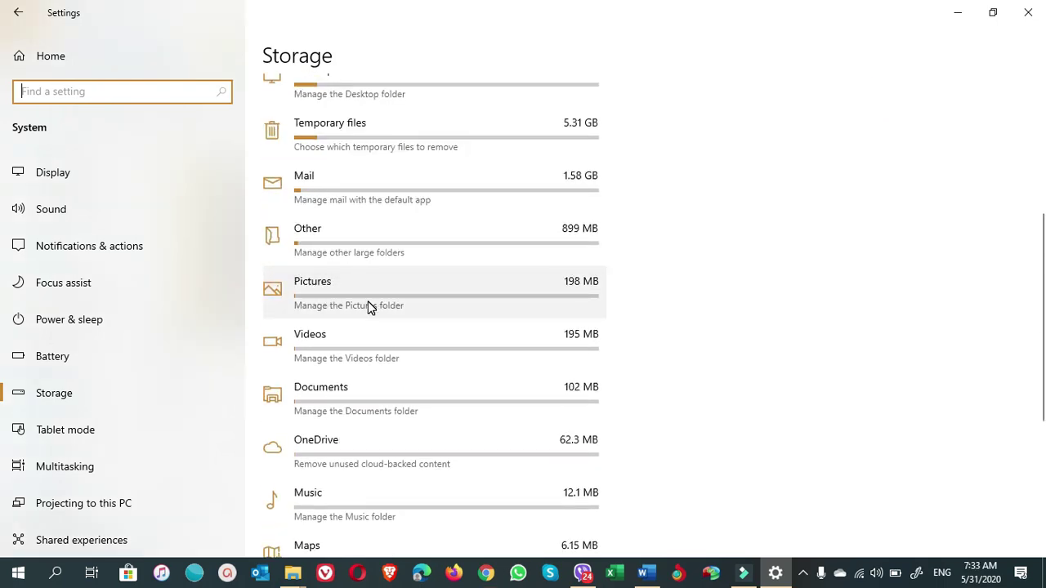
# Step: Delete everything in the Pictures folder and return to the Storage overview
pyautogui.click(368, 305)
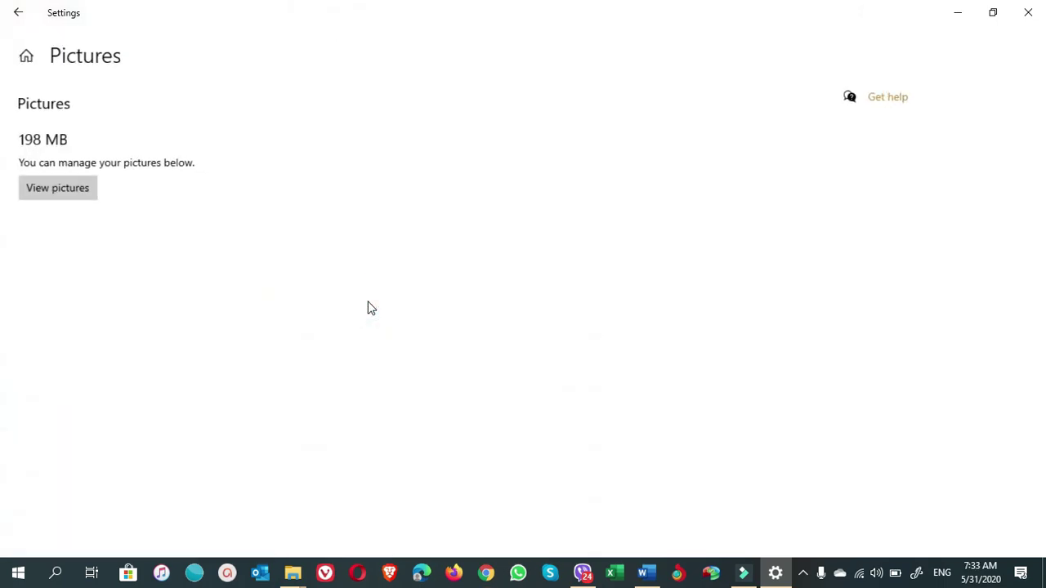
pyautogui.click(78, 193)
pyautogui.hotkey('ctrl', 'a')
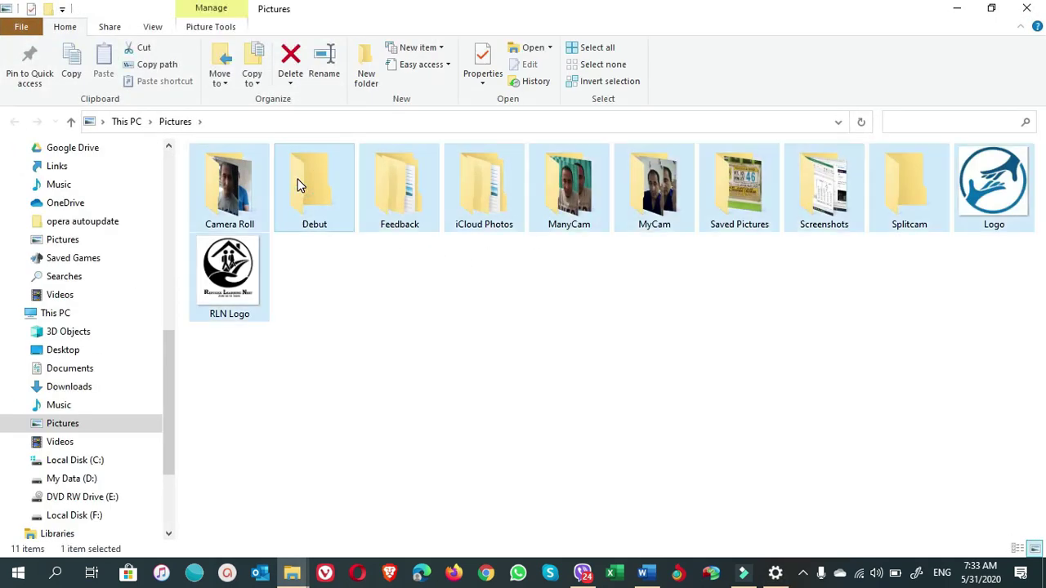
pyautogui.press('Delete')
pyautogui.press('Return')
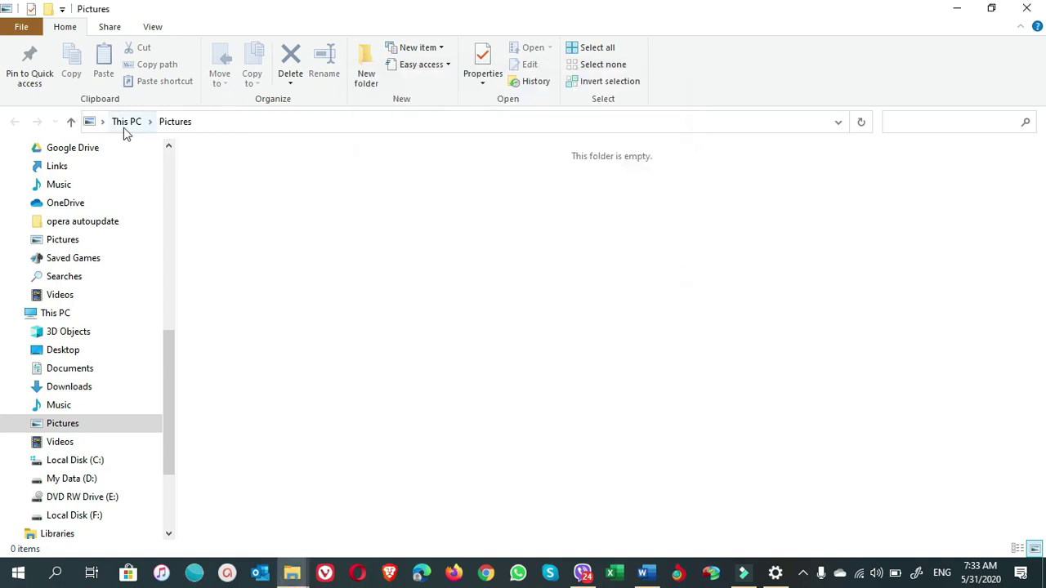
pyautogui.hotkey('alt', 'F4')
pyautogui.click(18, 17)
# Step: Delete all six folders in Videos and go back to the Storage overview
pyautogui.scroll(-3, 406, 390)
pyautogui.scroll(-4, 406, 391)
pyautogui.click(378, 239)
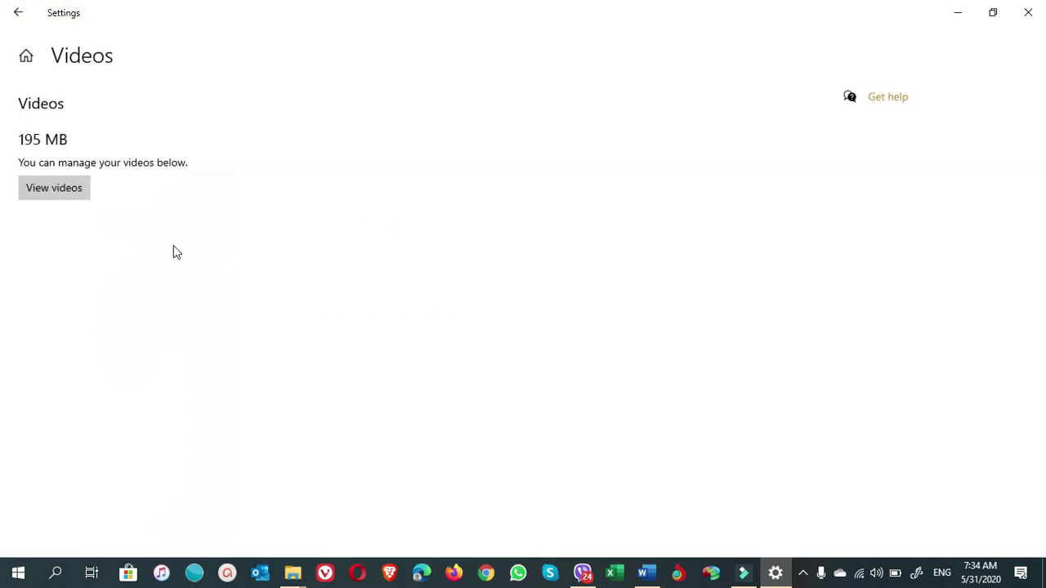
pyautogui.click(77, 194)
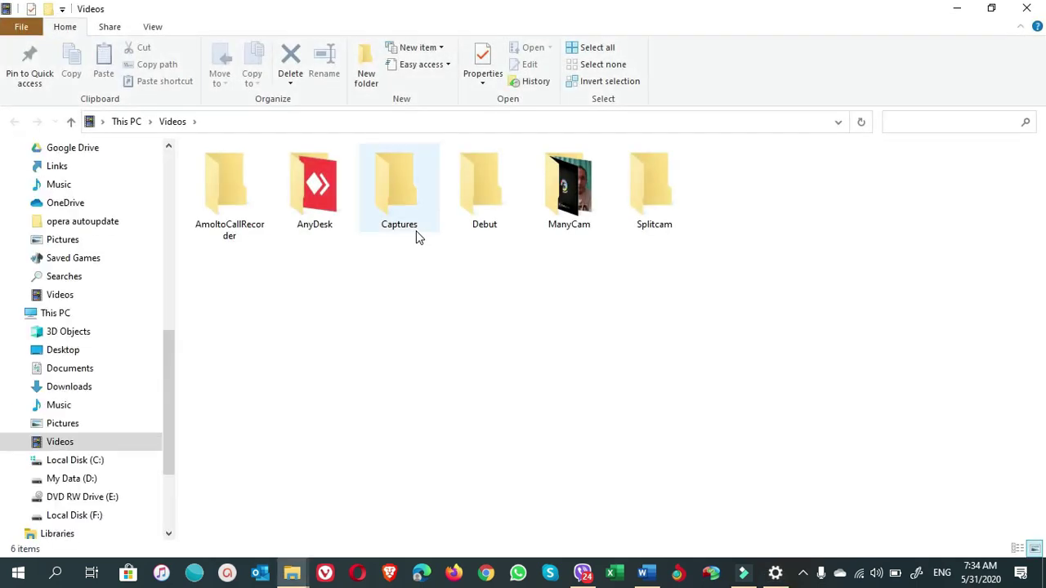
pyautogui.hotkey('ctrl', 'a')
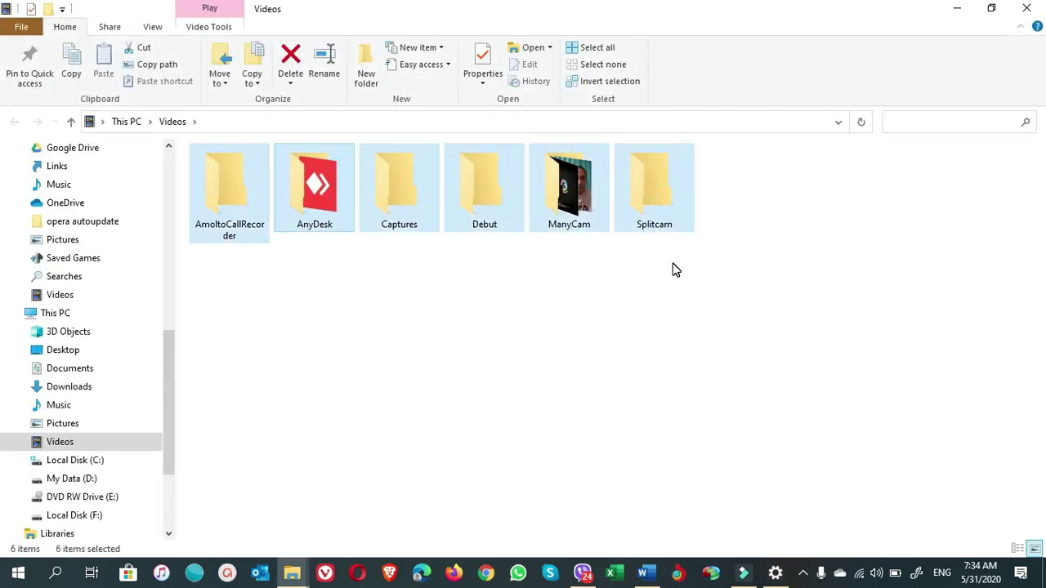
pyautogui.press('Delete')
pyautogui.press('Return')
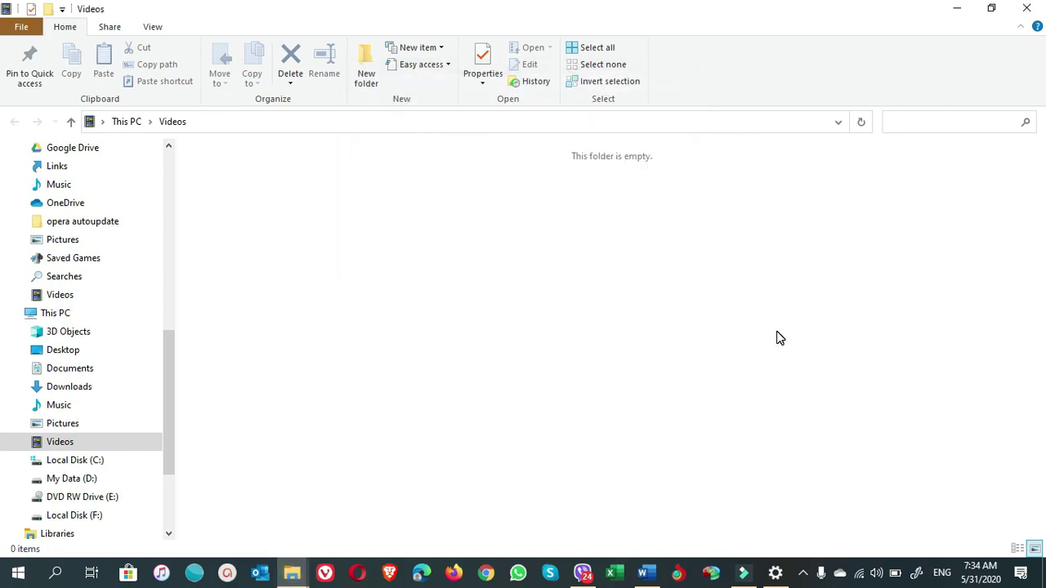
pyautogui.hotkey('alt', 'Tab')
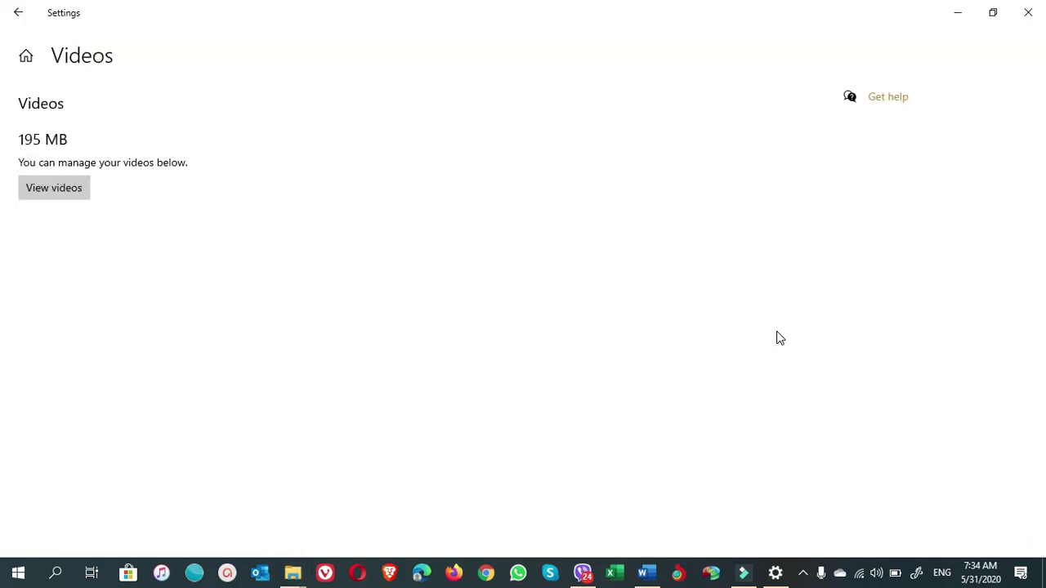
pyautogui.click(18, 11)
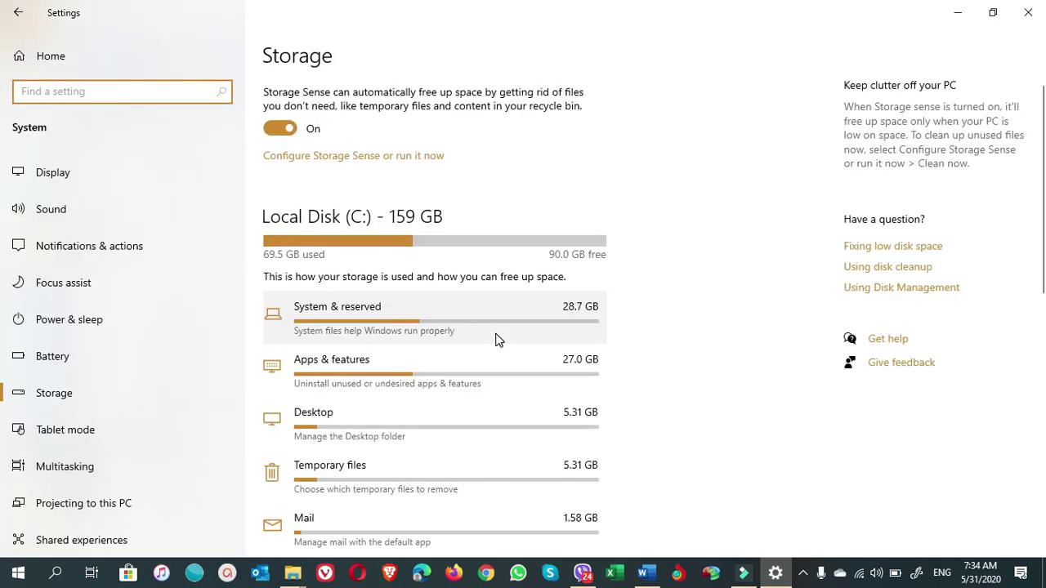
# Step: Scroll to Music in Storage and open the Music folder in File Explorer
pyautogui.scroll(-5, 485, 423)
pyautogui.scroll(-2, 485, 423)
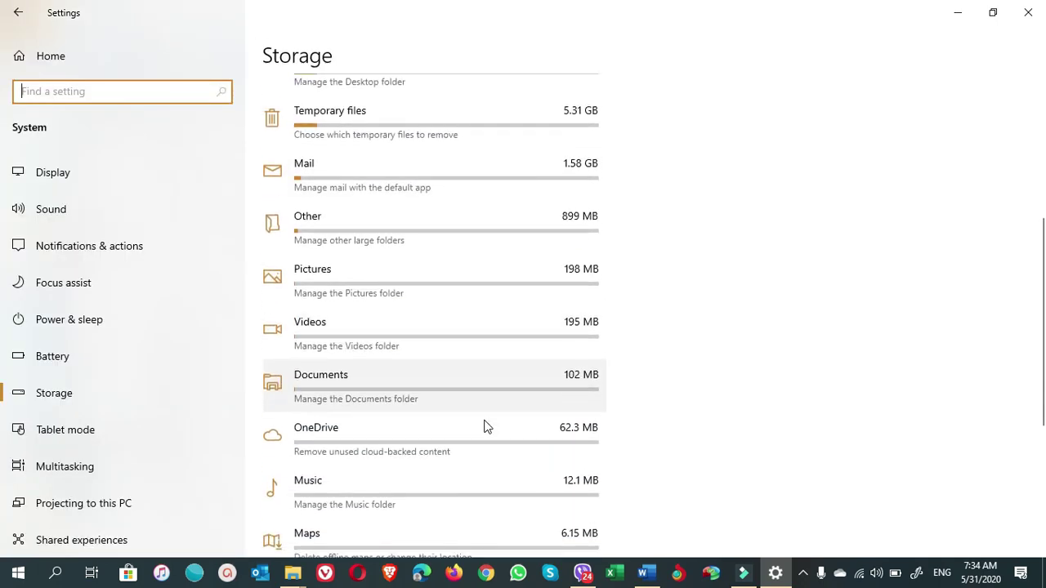
pyautogui.scroll(-2, 396, 381)
pyautogui.scroll(-2, 396, 382)
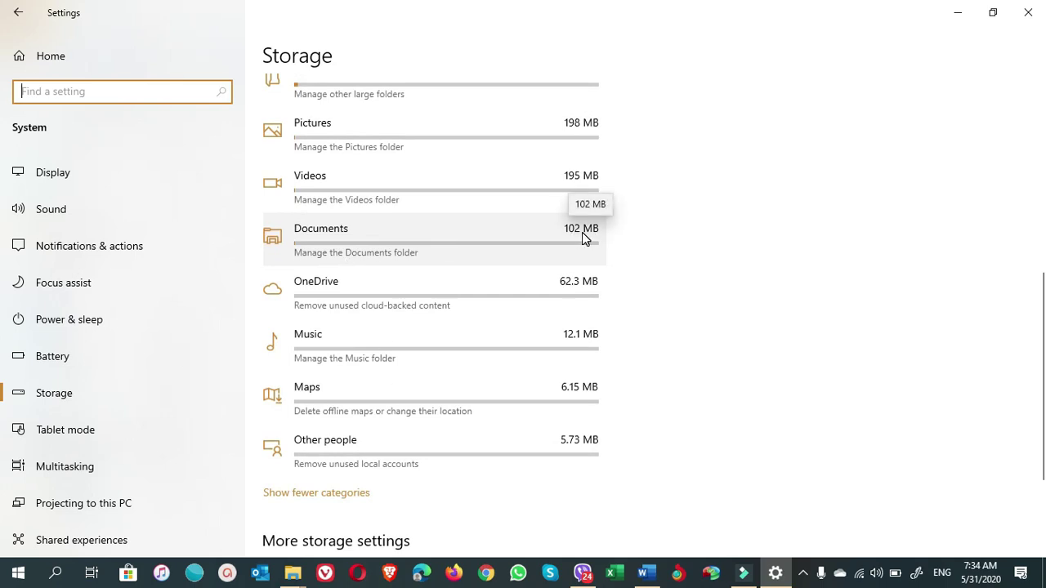
pyautogui.scroll(-2, 377, 267)
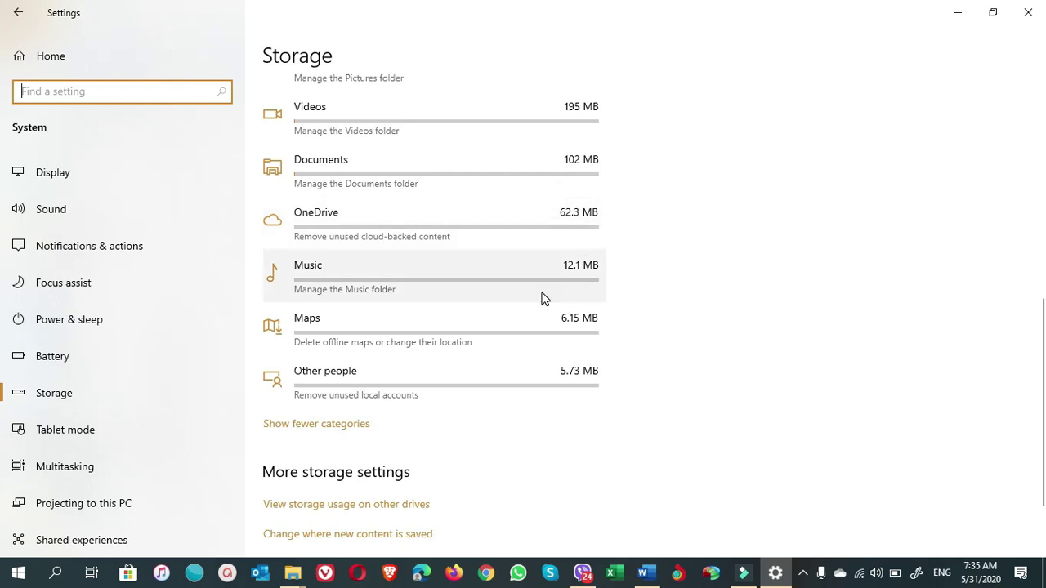
pyautogui.scroll(-1, 542, 297)
pyautogui.scroll(2, 439, 304)
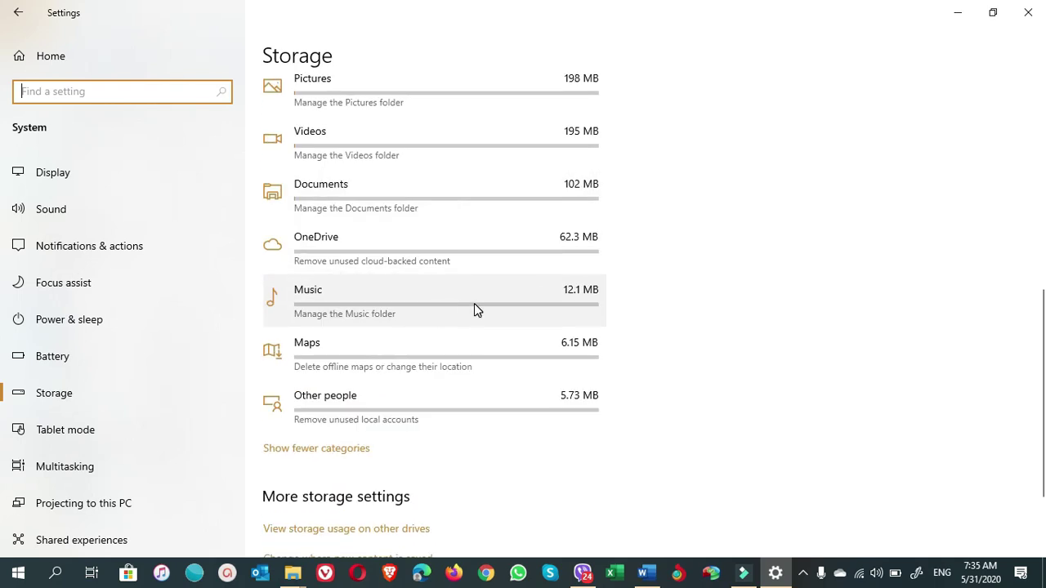
pyautogui.click(474, 306)
pyautogui.click(63, 189)
# Step: Recycle all 31 Music items and return to the Storage overview
pyautogui.press('Delete')
pyautogui.press('Return')
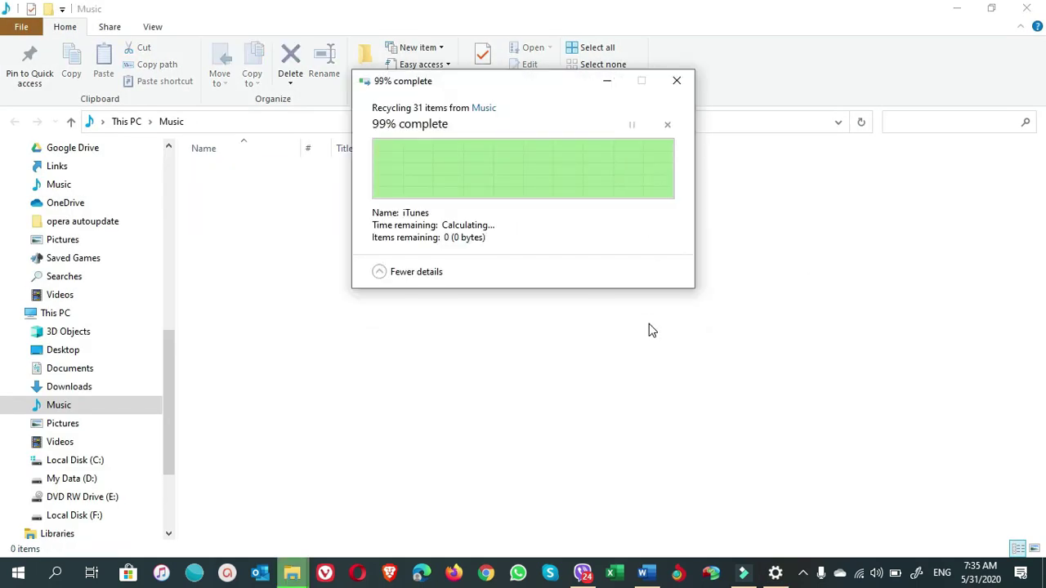
pyautogui.hotkey('alt', 'Tab')
pyautogui.click(20, 14)
pyautogui.scroll(-5, 476, 410)
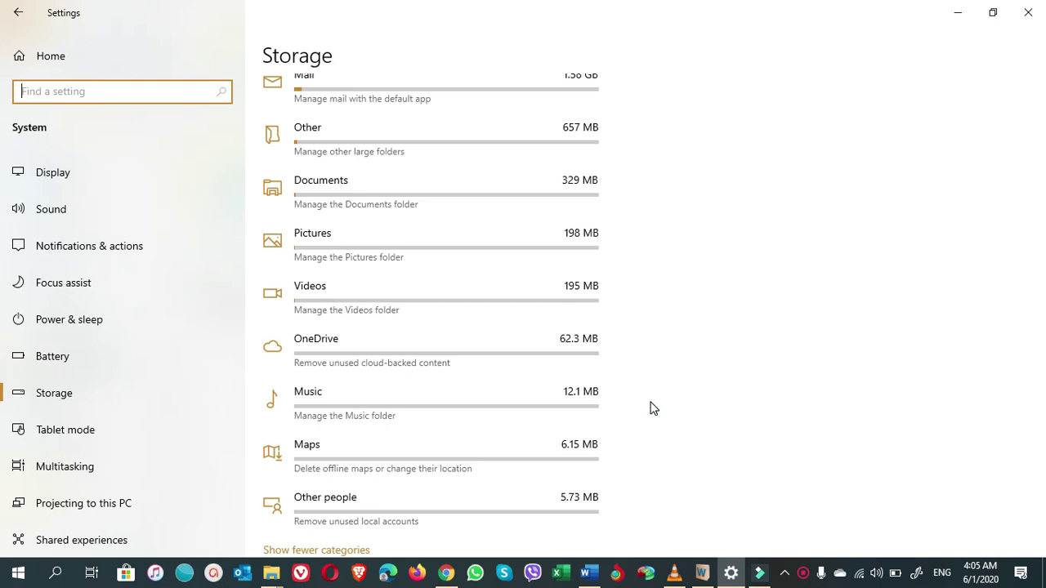
pyautogui.scroll(3, 513, 355)
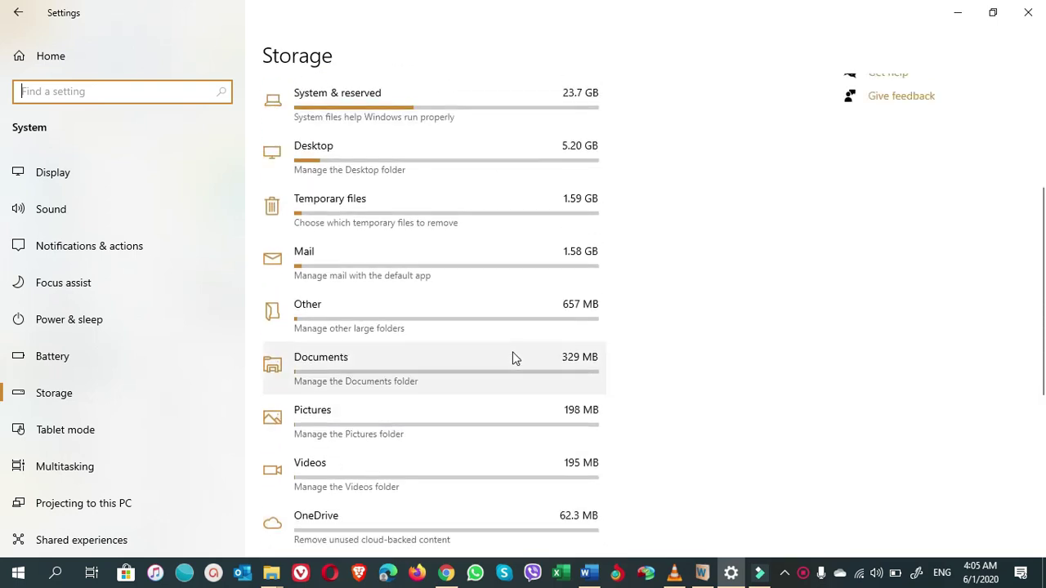
pyautogui.scroll(3, 513, 357)
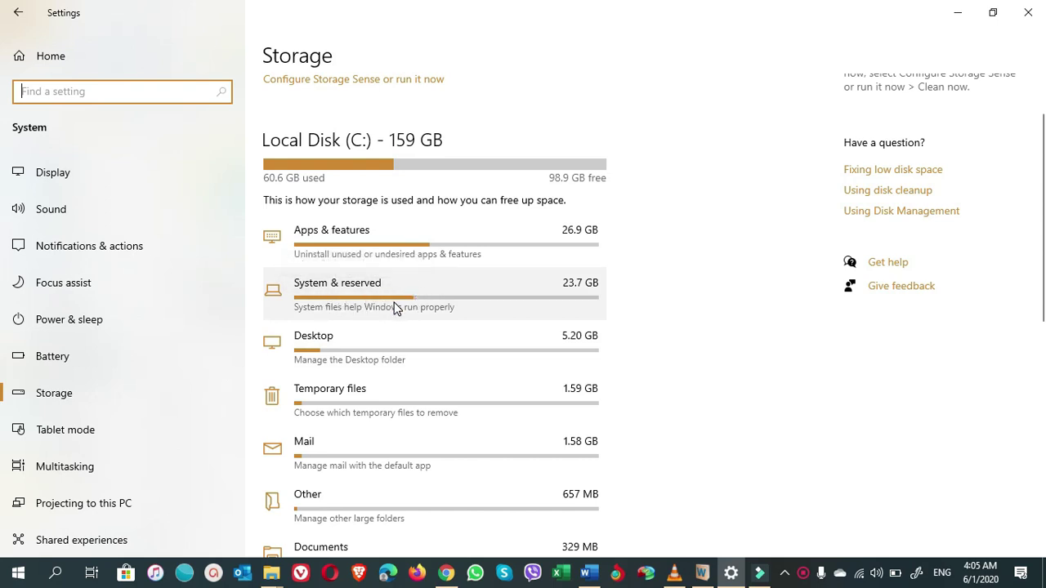
pyautogui.scroll(-2, 379, 308)
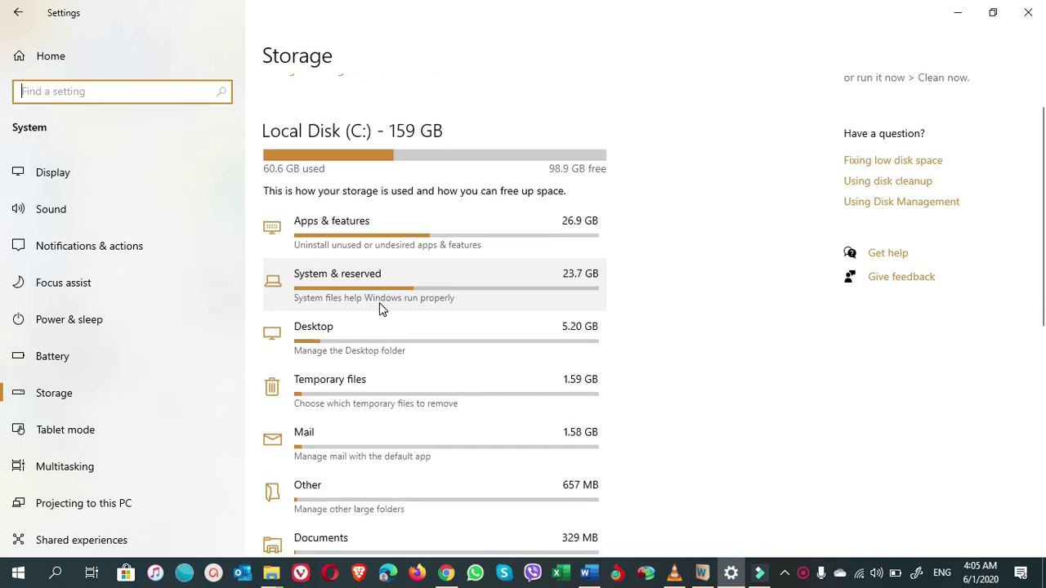
pyautogui.scroll(-5, 379, 309)
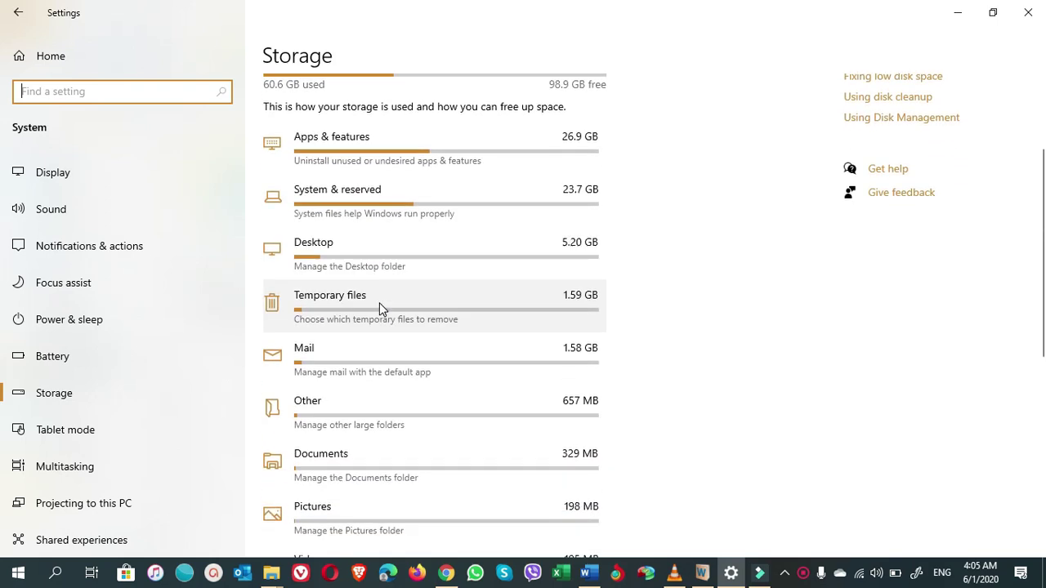
pyautogui.scroll(-1, 380, 308)
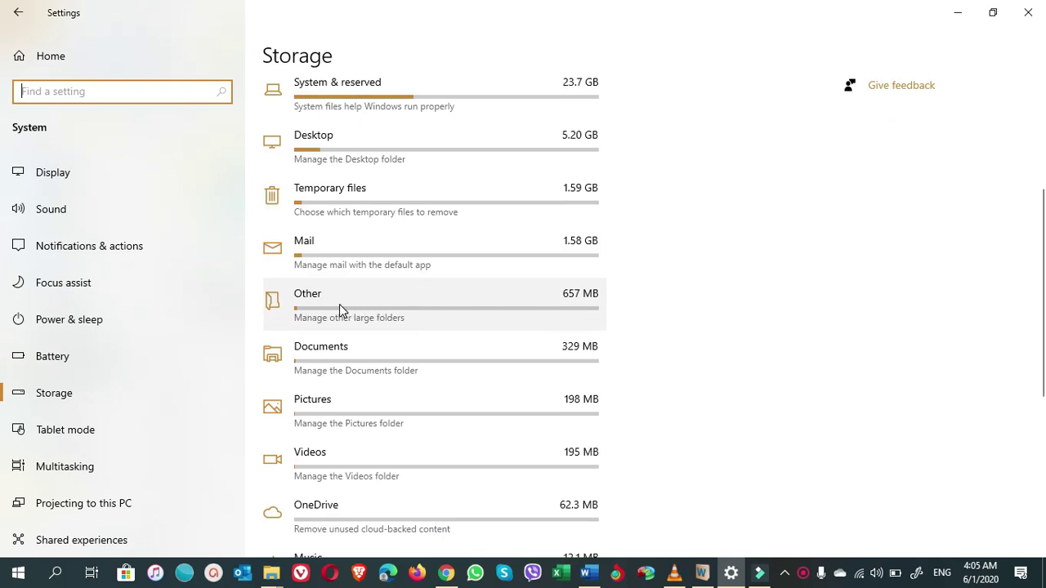
pyautogui.scroll(3, 425, 308)
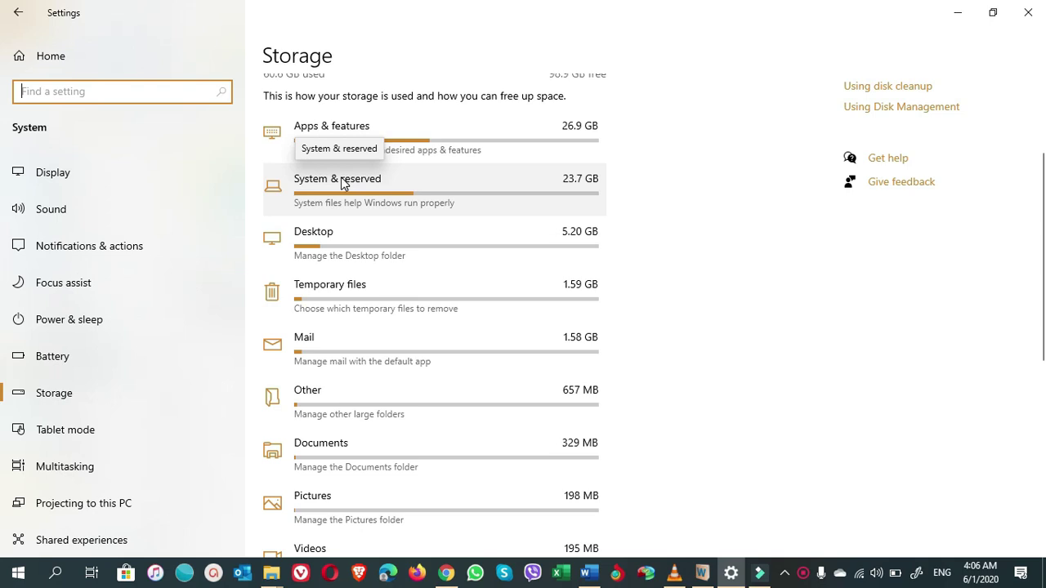
pyautogui.scroll(-10, 341, 183)
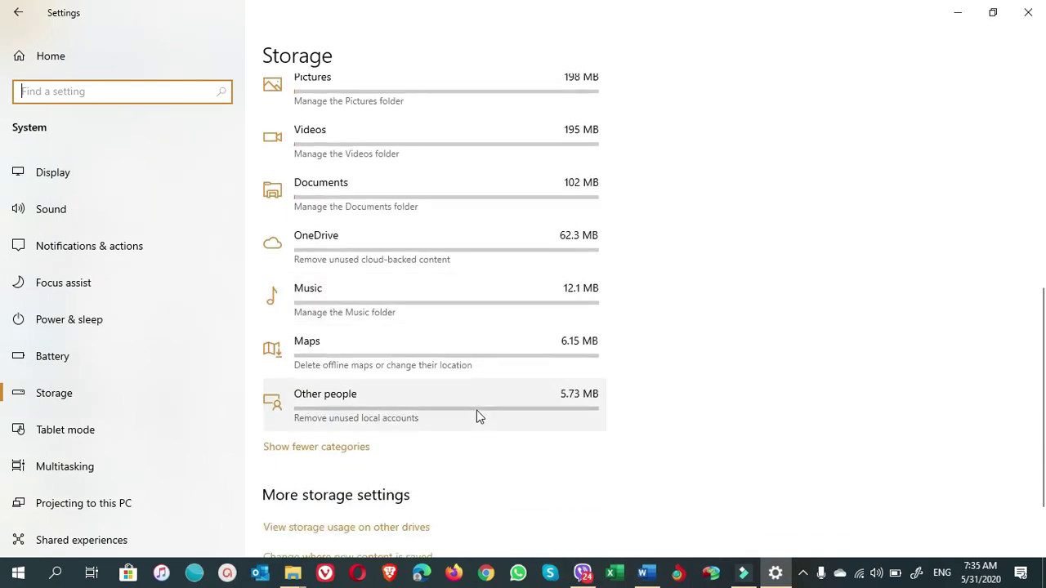
pyautogui.scroll(-1, 479, 415)
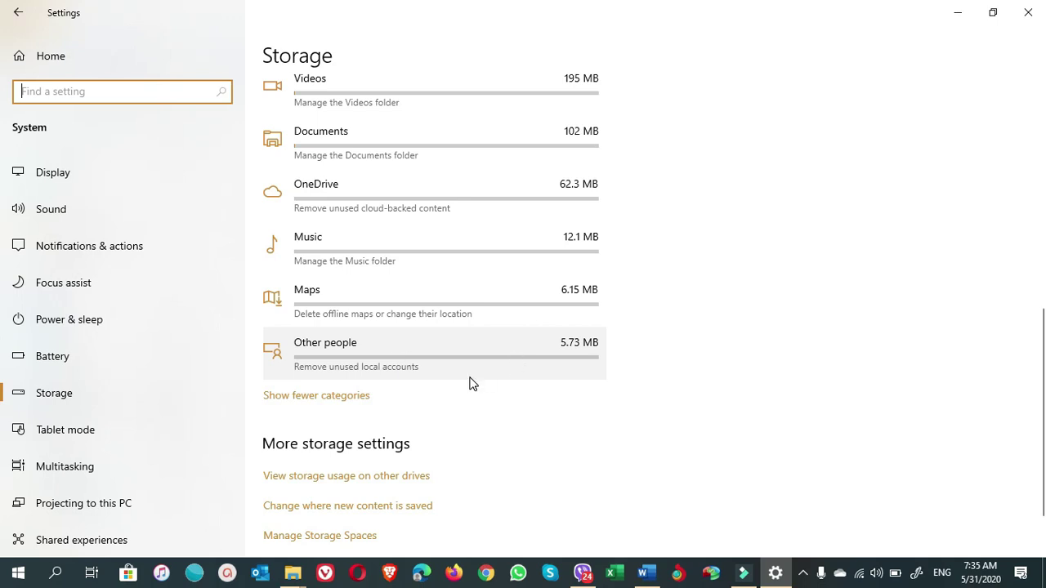
pyautogui.scroll(4, 470, 378)
pyautogui.scroll(4, 469, 378)
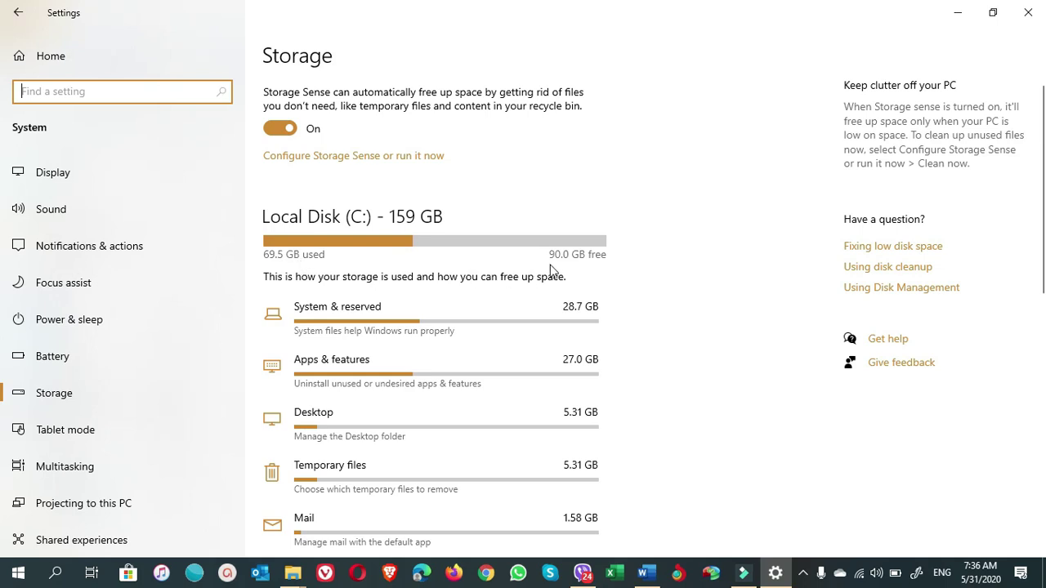
# Step: Check that Local Disk (C:) in This PC shows 90.0 GB free of 159 GB
pyautogui.moveTo(560, 268)
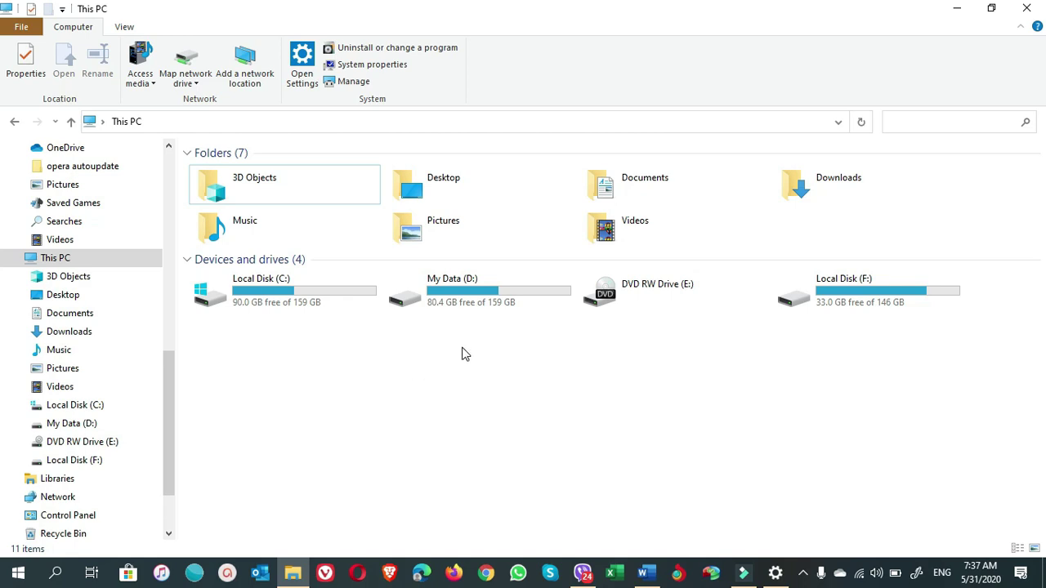
pyautogui.moveTo(484, 290)
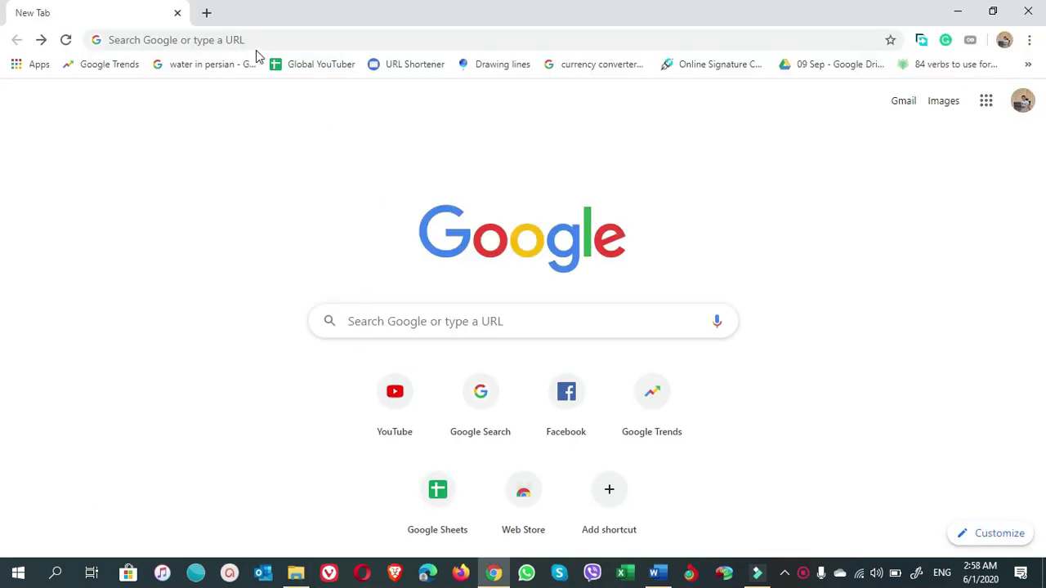
# Step: Search for 'mccs cosultancy' and open the MCCS Consultancy & Coaching channel's Videos tab
pyautogui.click(253, 40)
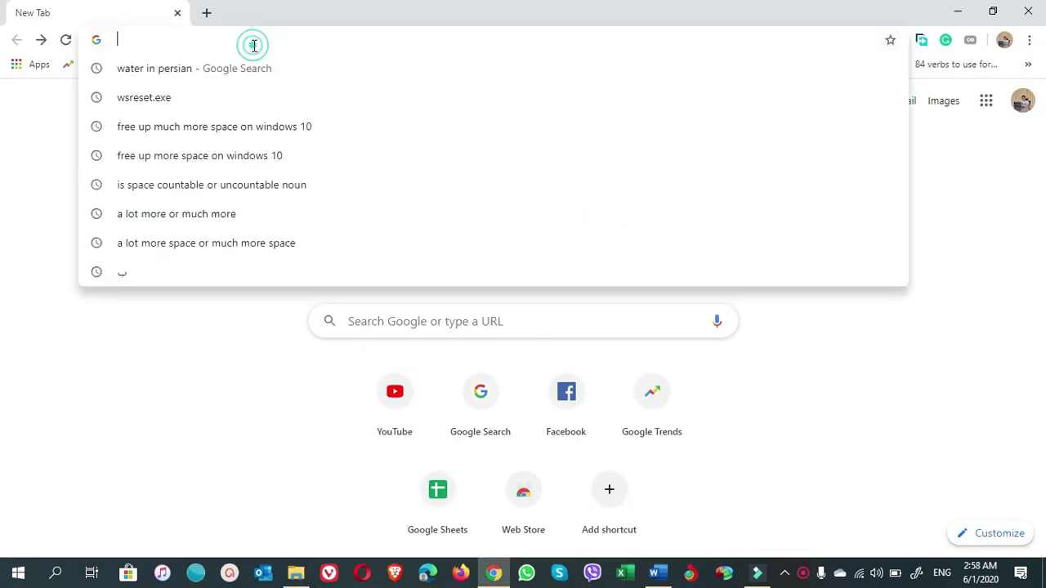
pyautogui.write('mccs cosult')
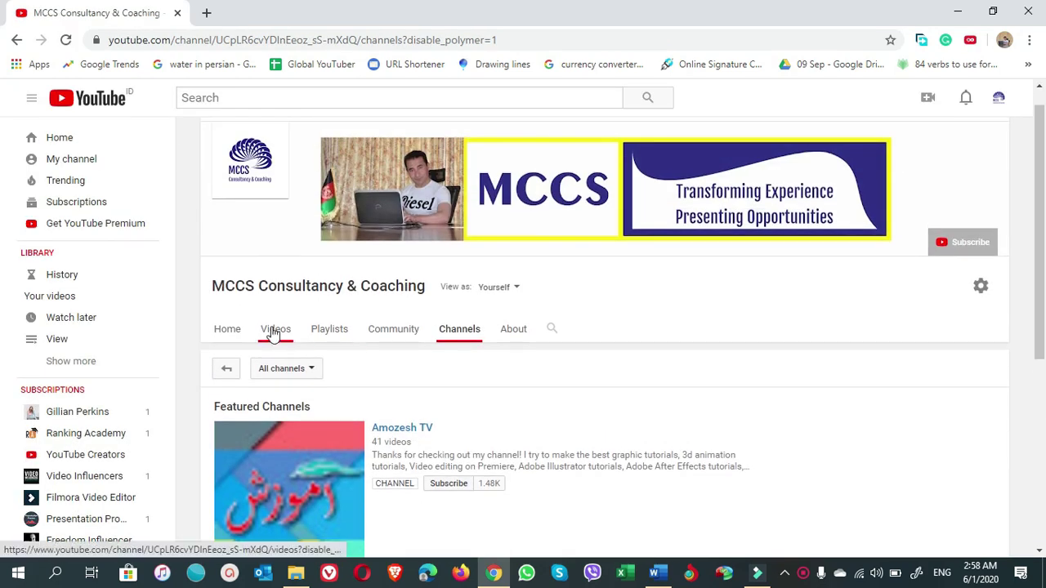
pyautogui.click(274, 330)
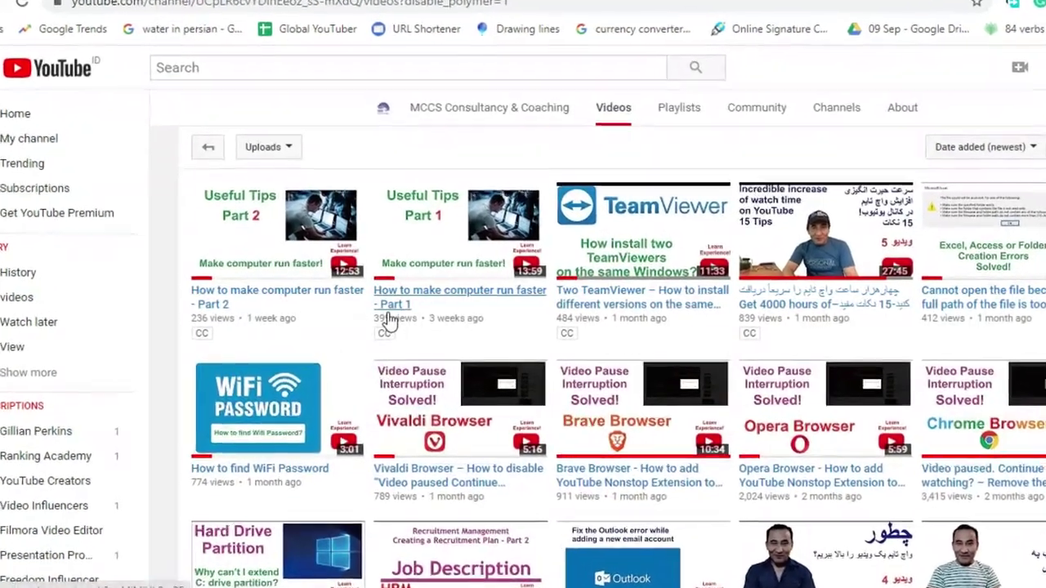